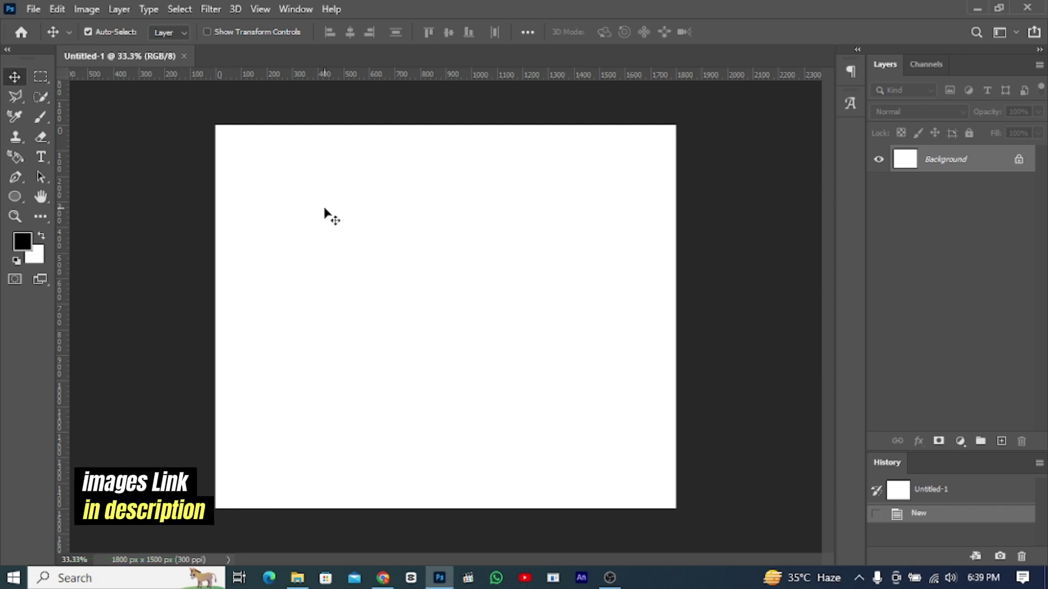
Step: Place the Product image as an embedded layer, centred and scaled to about 33%
left_click(33, 9)
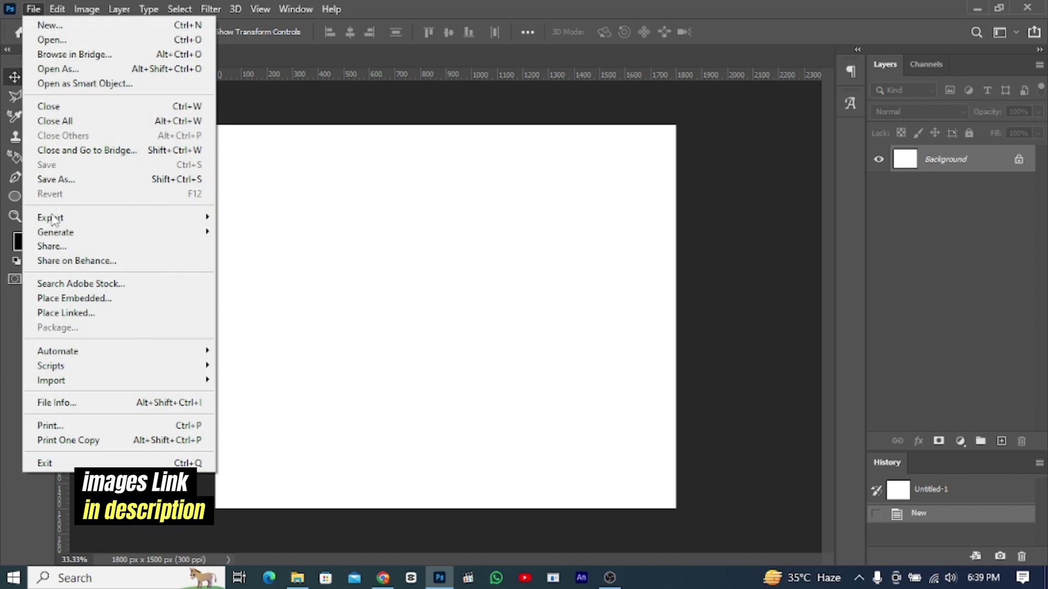
left_click(62, 299)
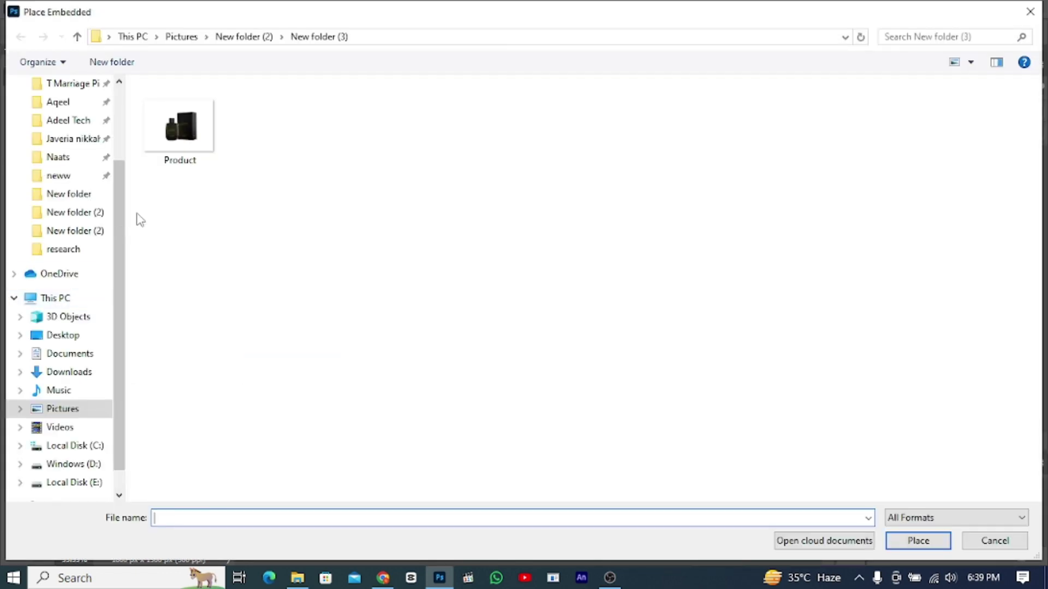
double_click(172, 136)
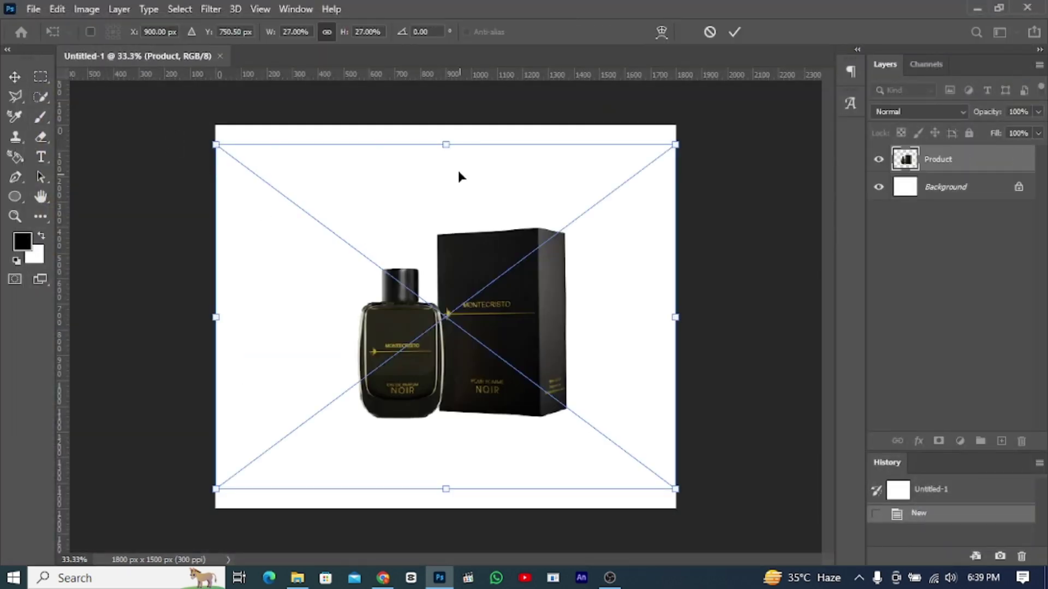
mouse_move(443, 143)
left_mouse_down()
mouse_move(445, 181)
mouse_move(426, 108)
mouse_move(445, 94)
left_mouse_up()
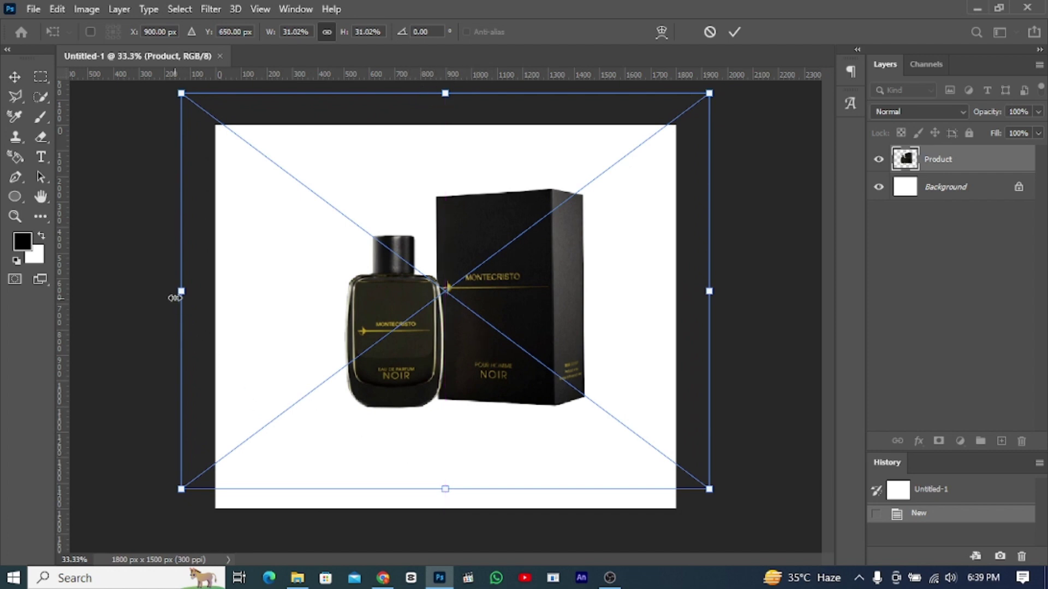
left_click_drag(175, 295, 137, 294)
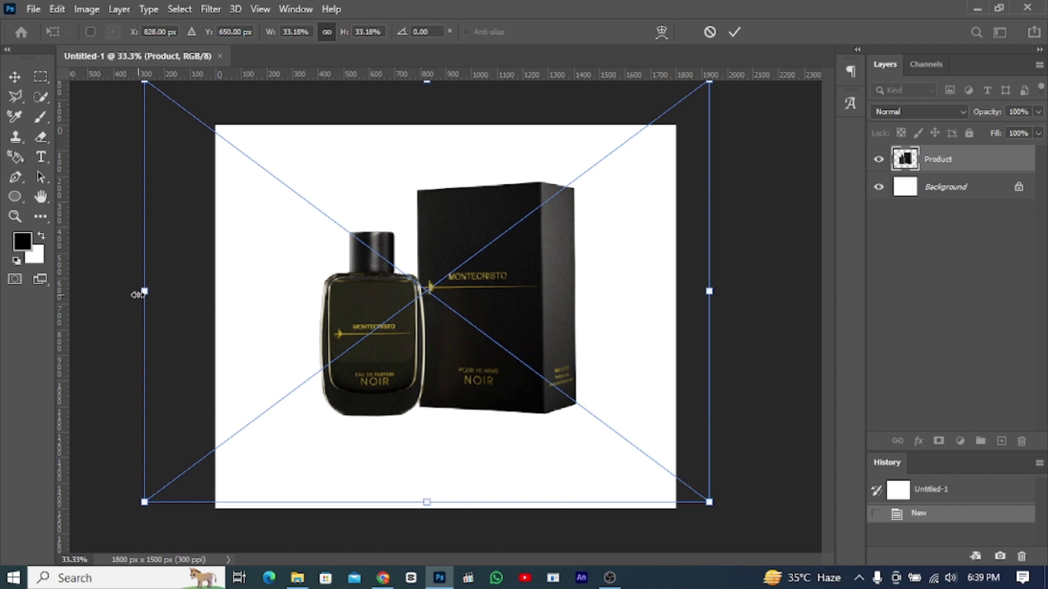
left_click(734, 33)
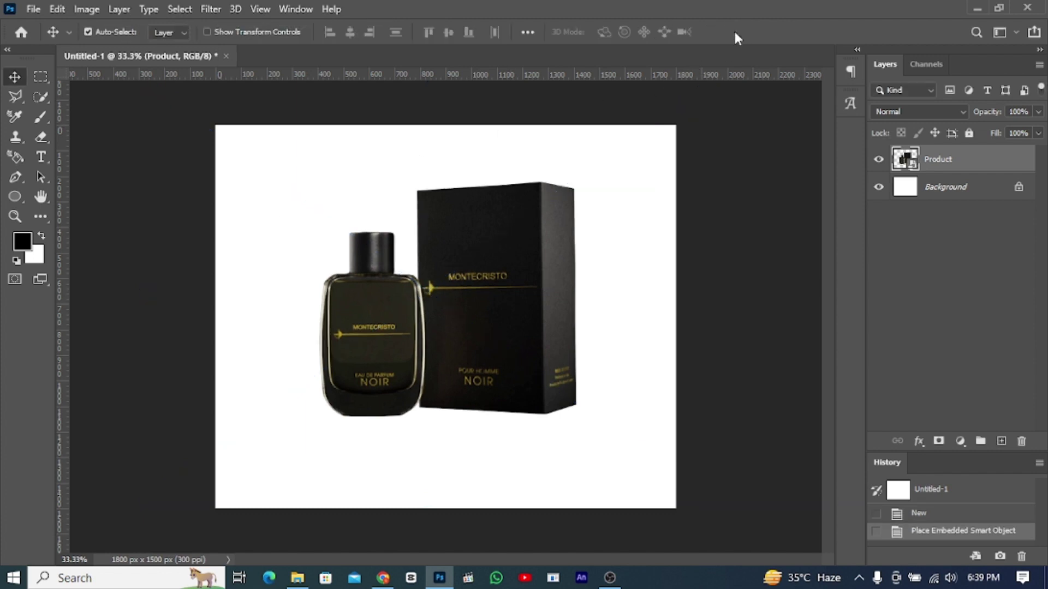
left_click(879, 158)
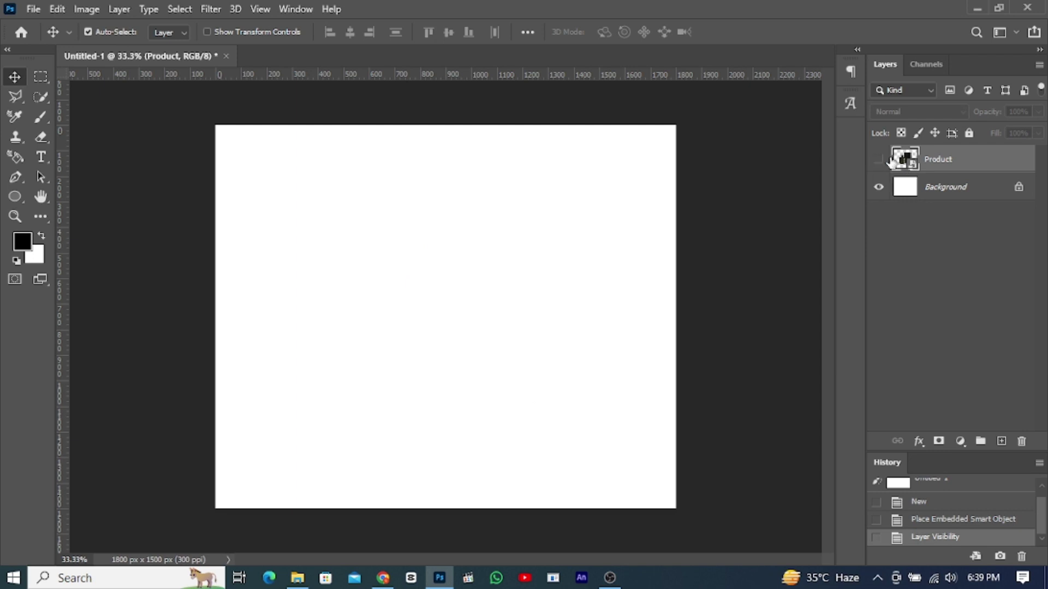
left_click(878, 159)
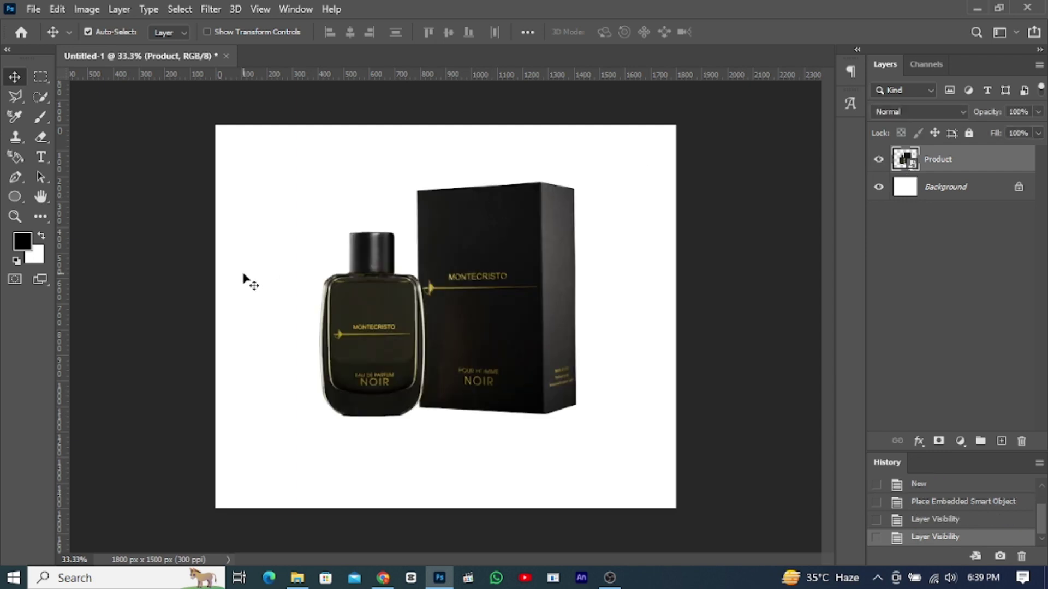
left_click(21, 241)
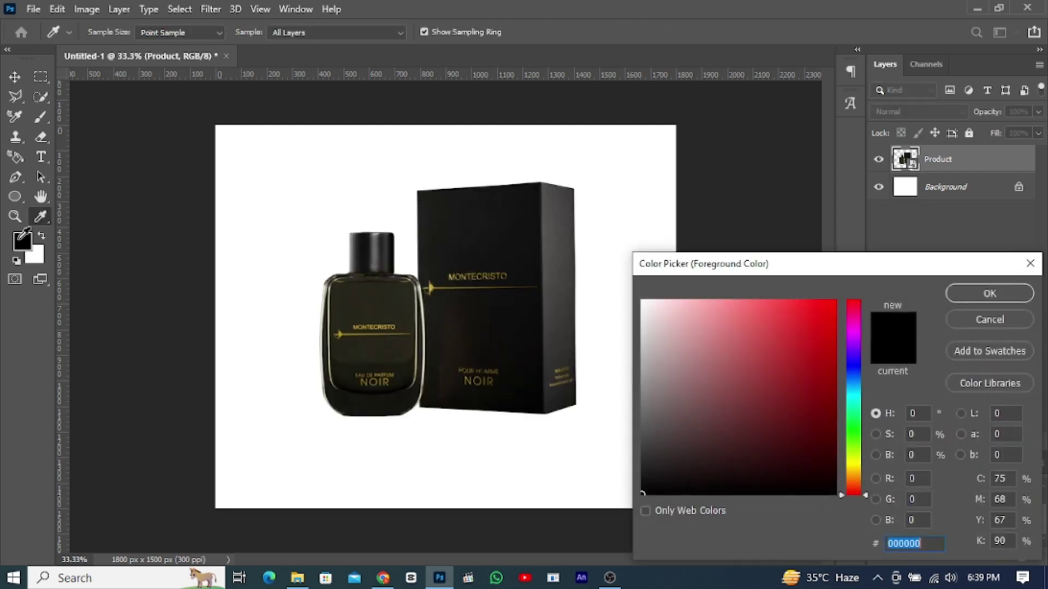
left_click(378, 398)
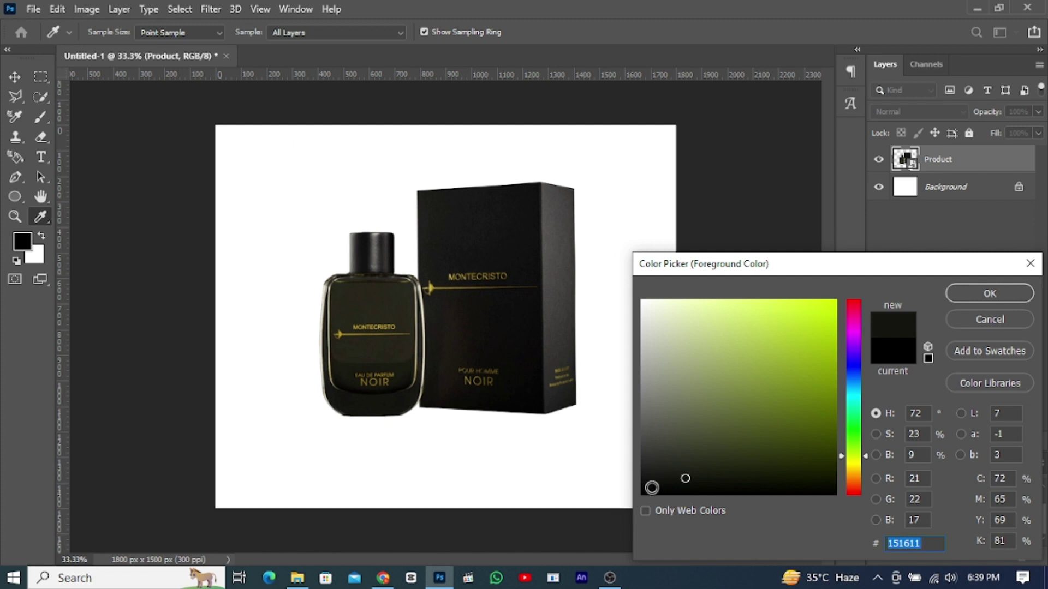
left_click_drag(651, 488, 633, 498)
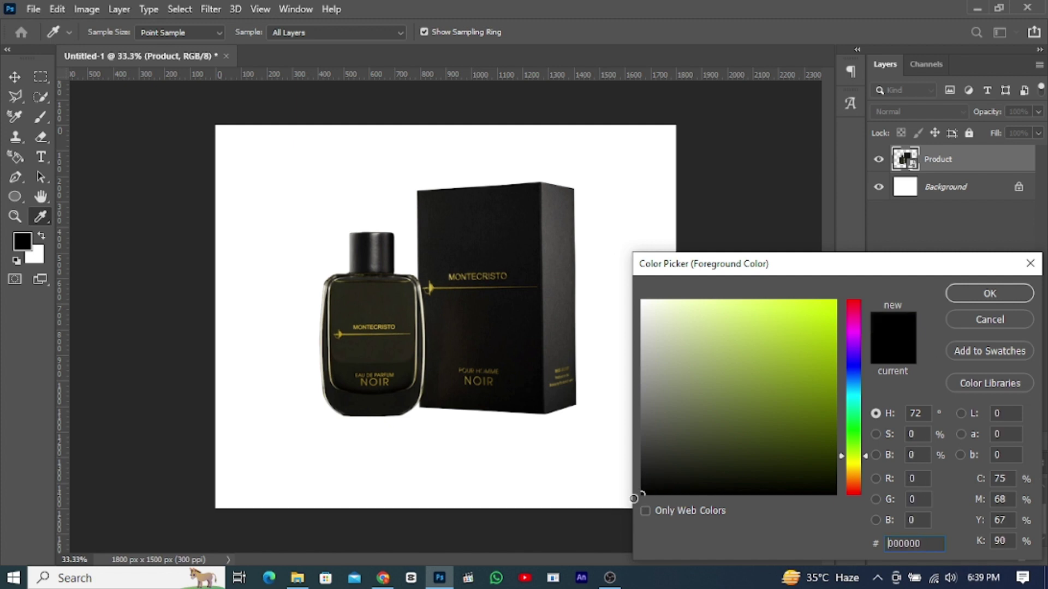
left_click(962, 297)
left_click(935, 195)
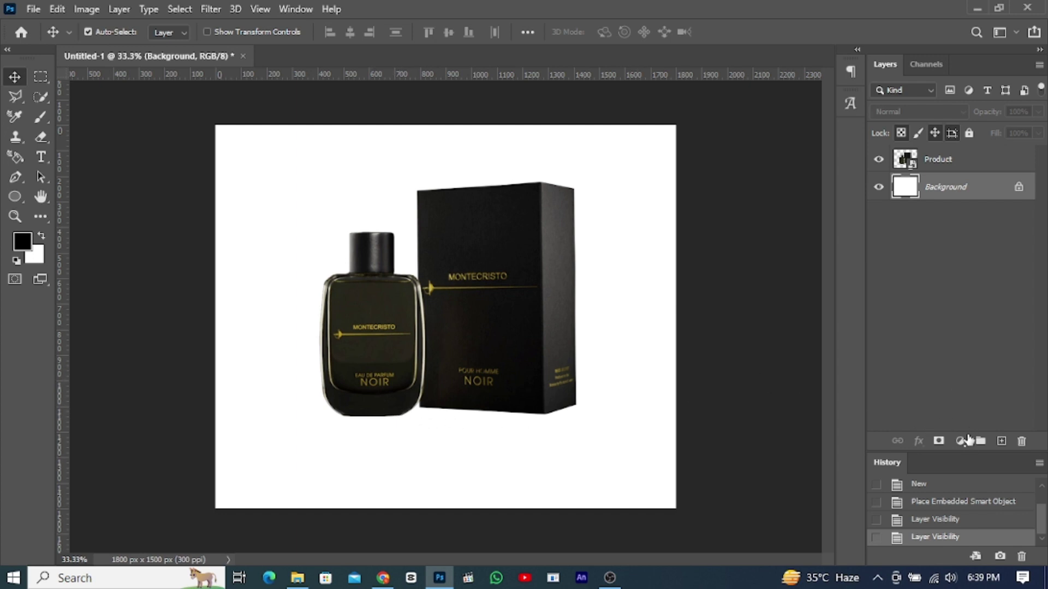
Step: Add Layer 1 above Background, fill the whole canvas with black, and deselect
left_click(1000, 442)
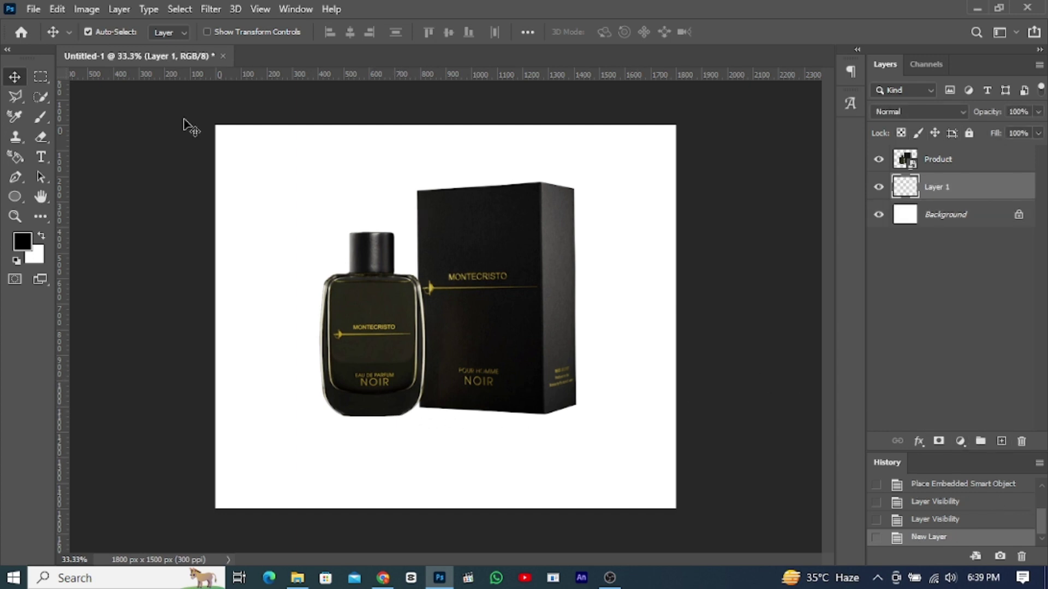
left_click(41, 79)
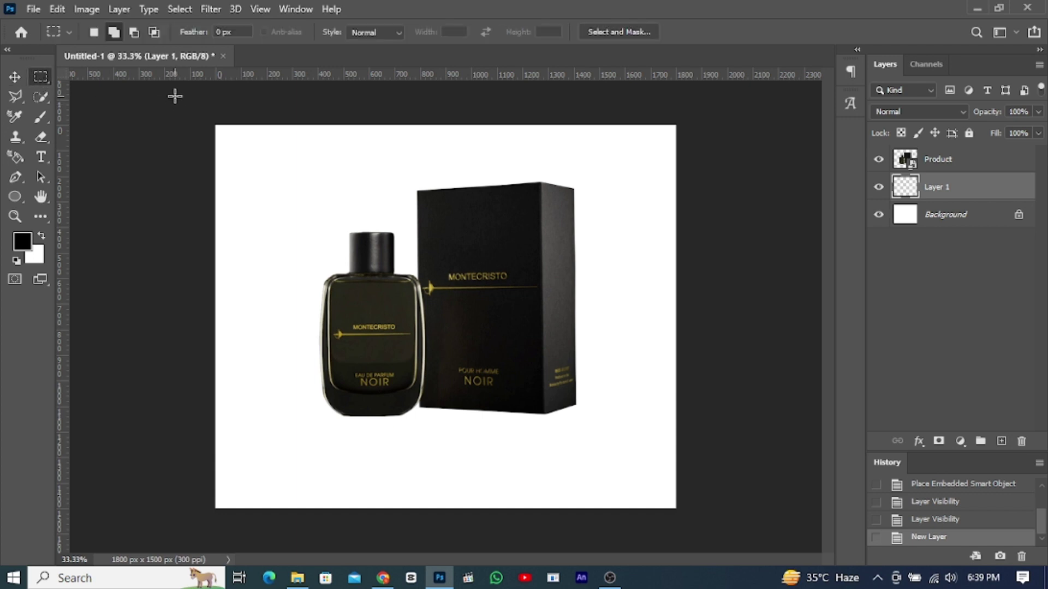
left_click_drag(216, 125, 614, 437)
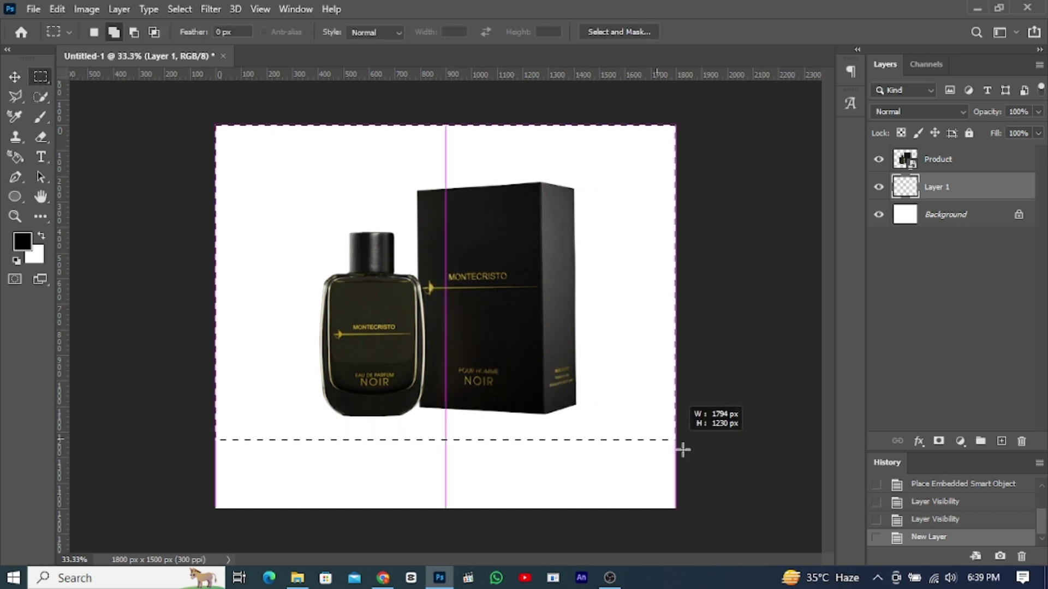
left_click_drag(614, 437, 794, 548)
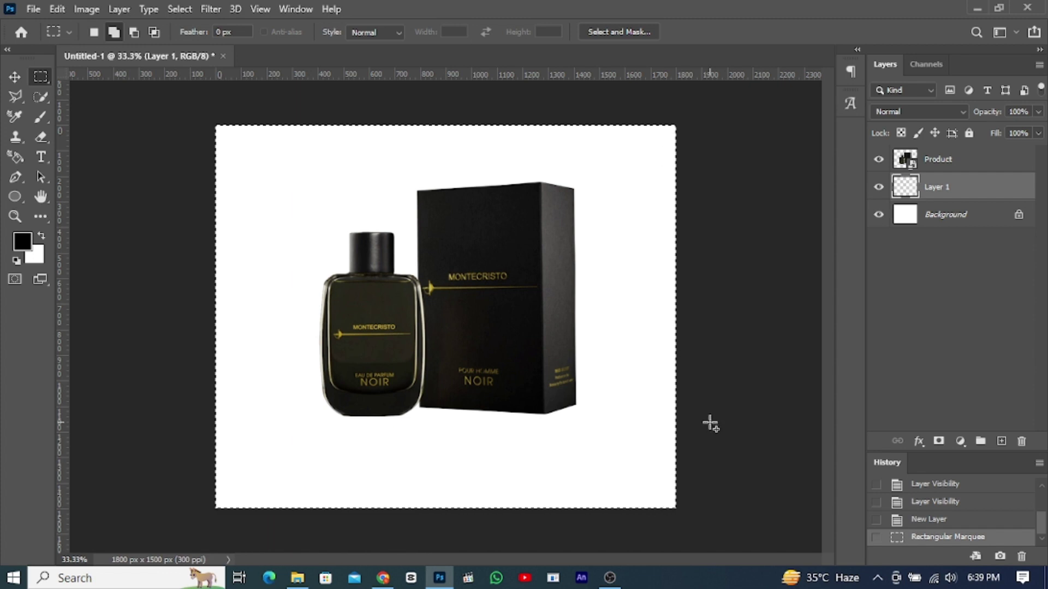
key("shift+F5")
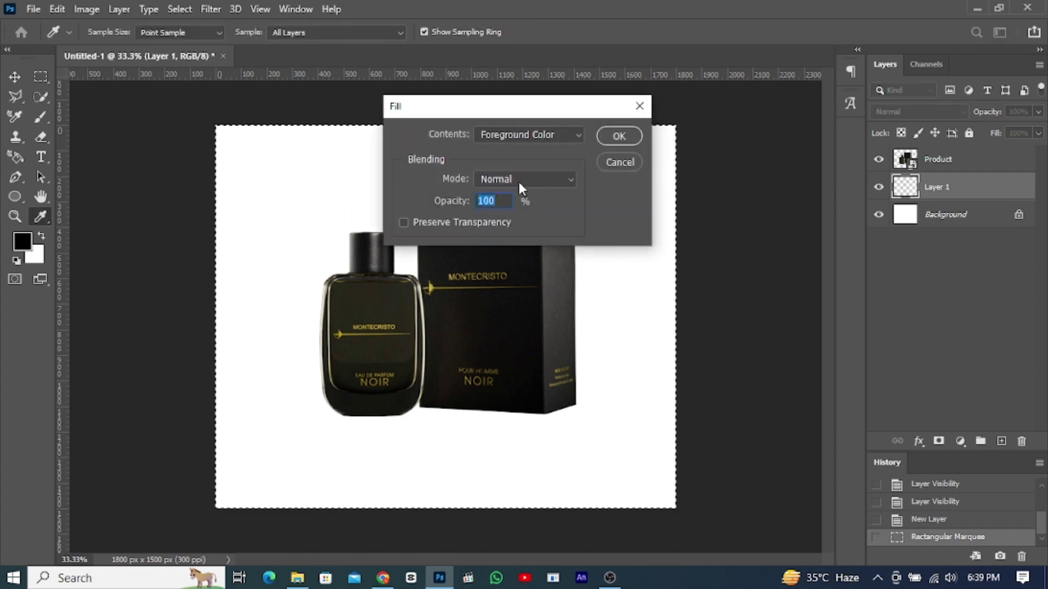
left_click(615, 138)
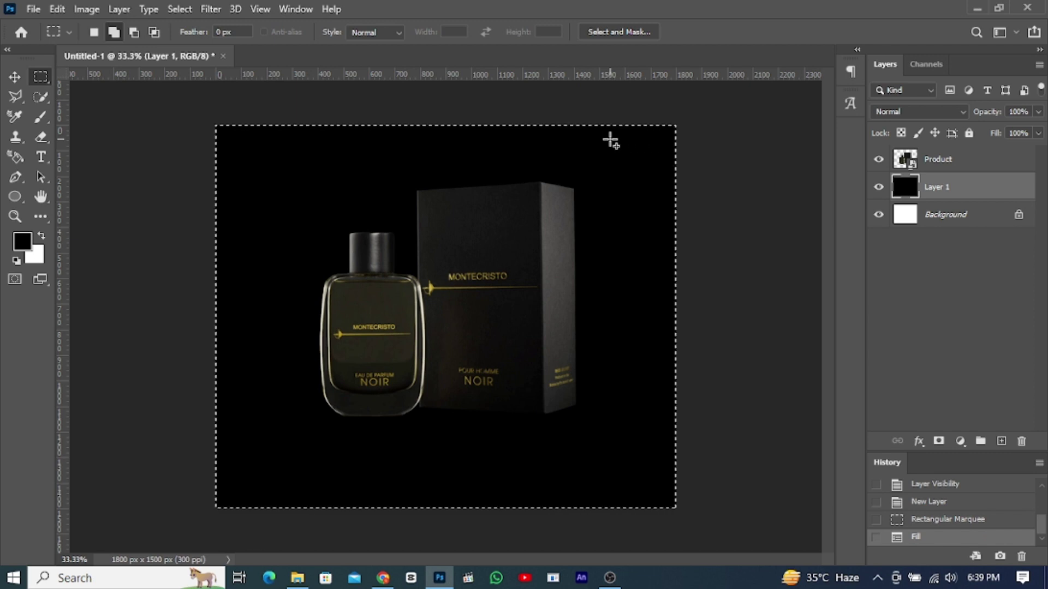
left_click(15, 77)
key("ctrl")
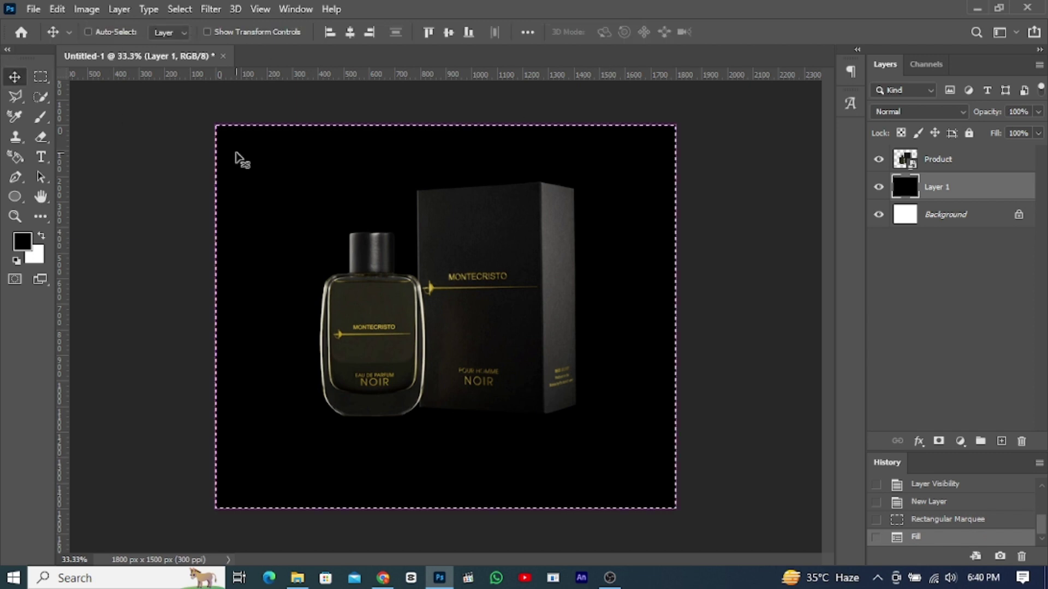
key("ctrl+d")
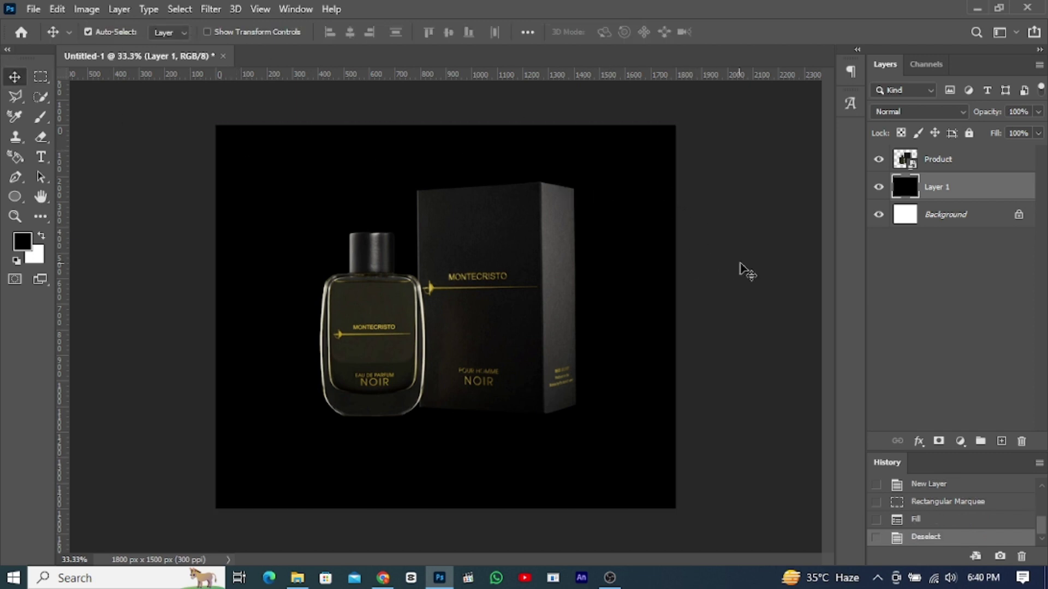
Step: Fill the Background layer with a near-black grey sampled from the bottle and box
left_click(944, 216)
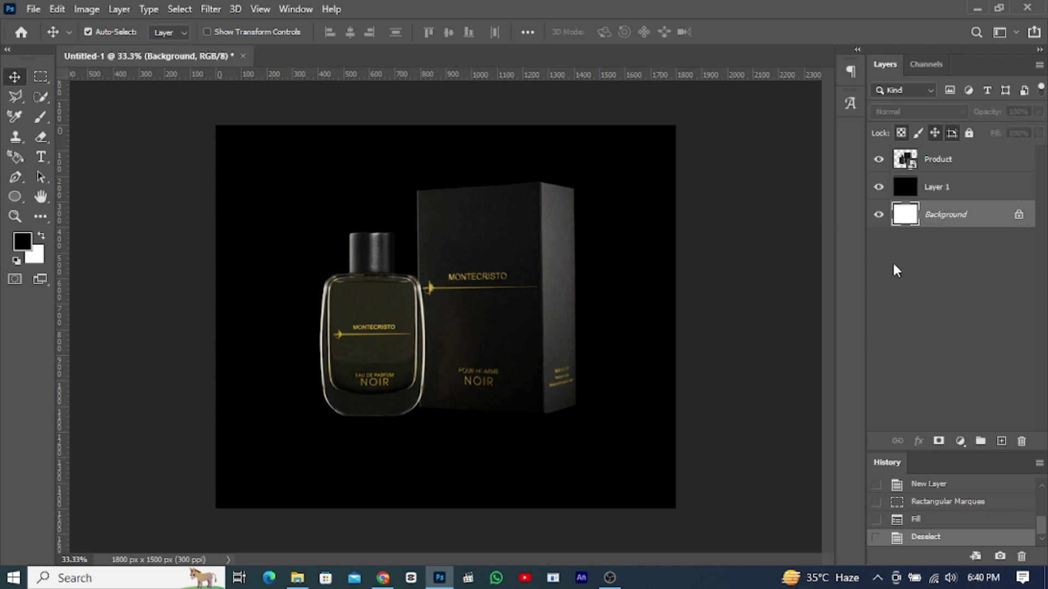
left_click(22, 241)
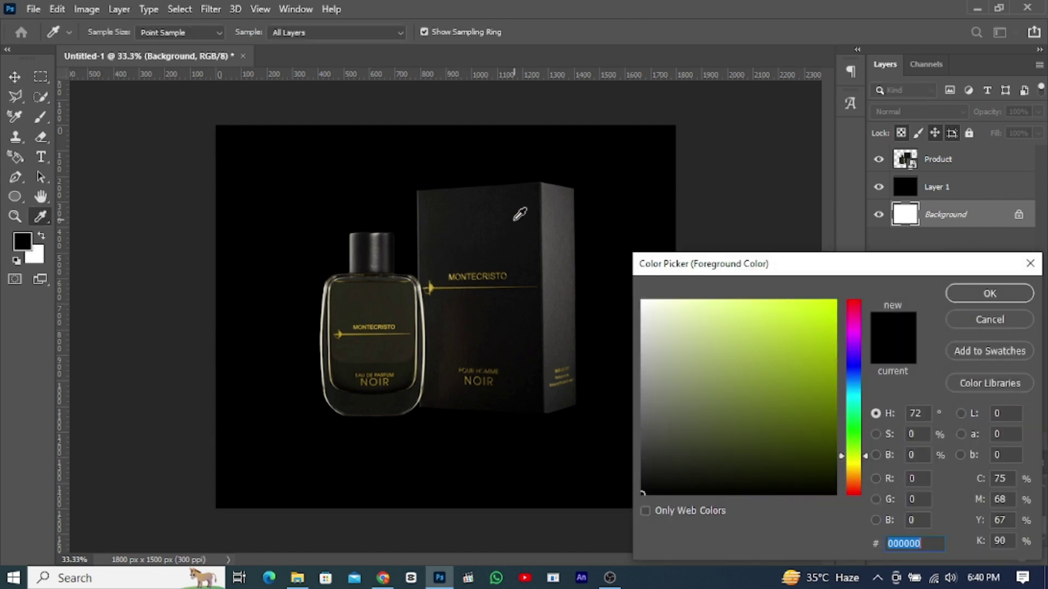
left_click(528, 203)
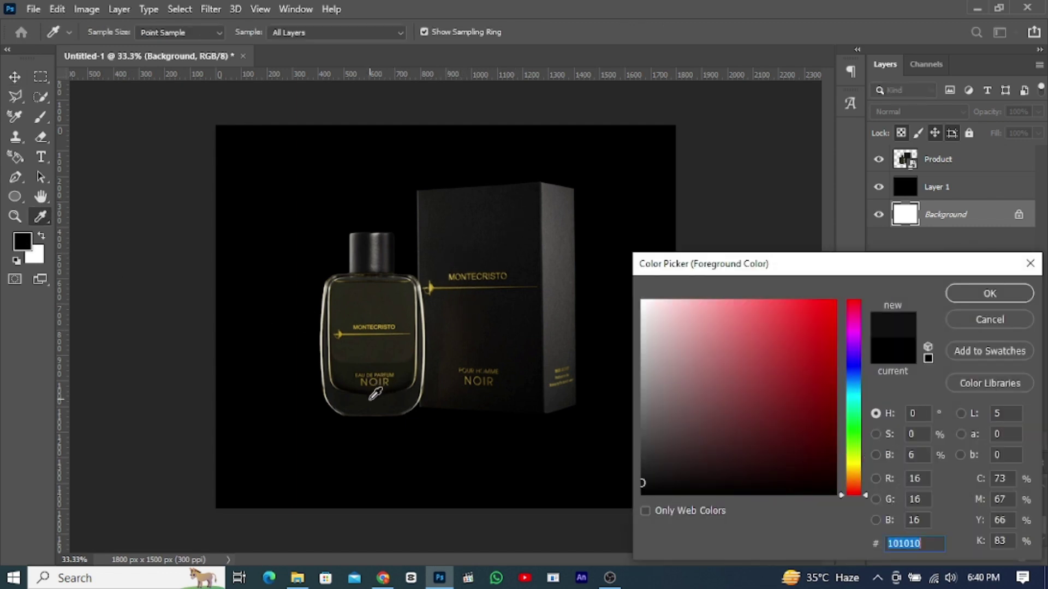
left_click(515, 209)
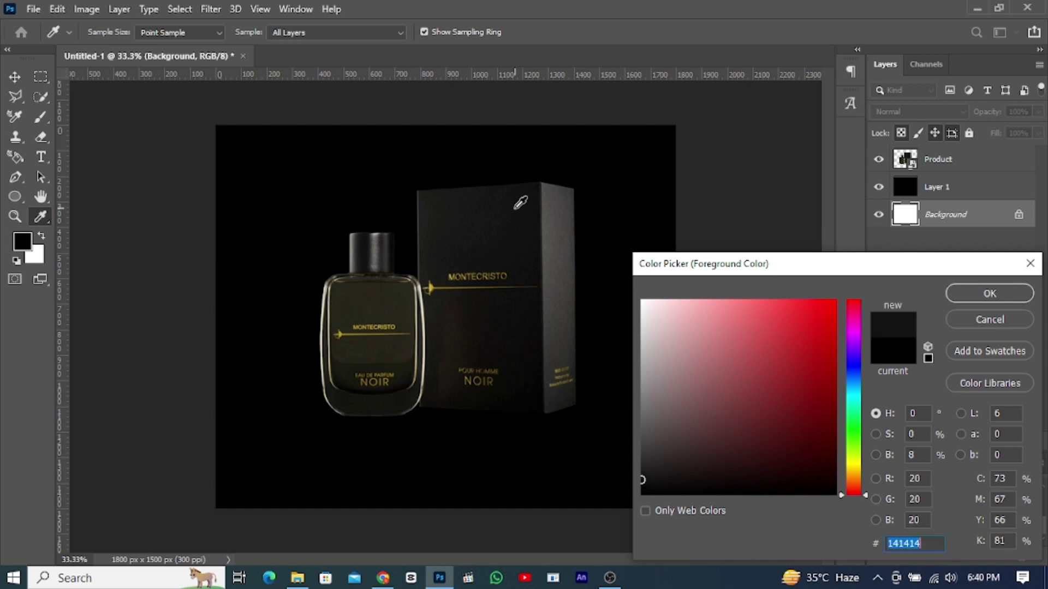
left_click(982, 294)
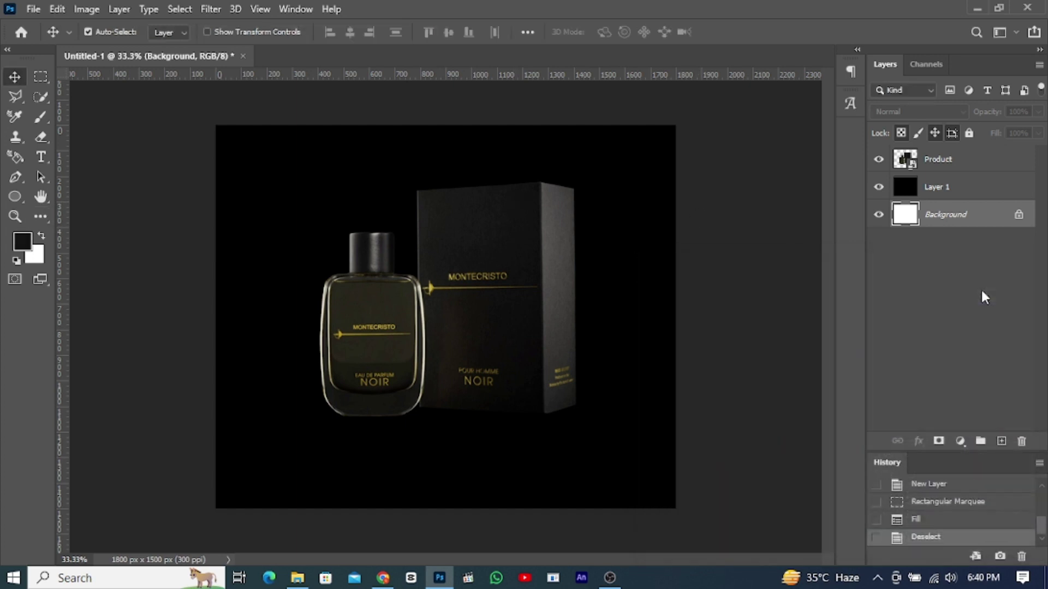
left_click(46, 236)
key("ctrl+BackSpace")
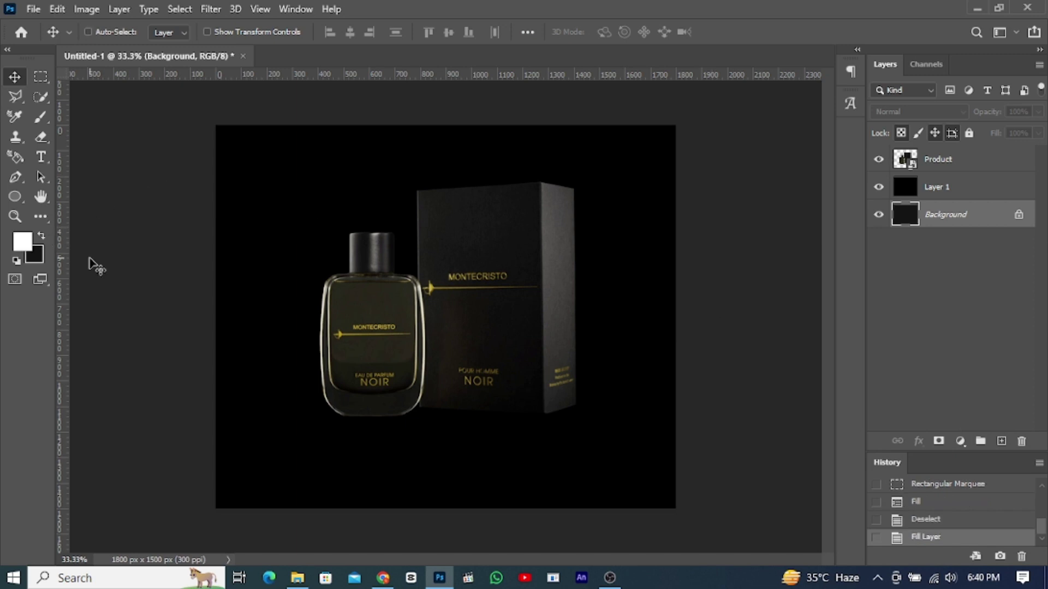
key("ctrl")
Step: Distort Layer 1 into a black perspective floor, then add empty Layer 2 above Background
left_click(933, 190)
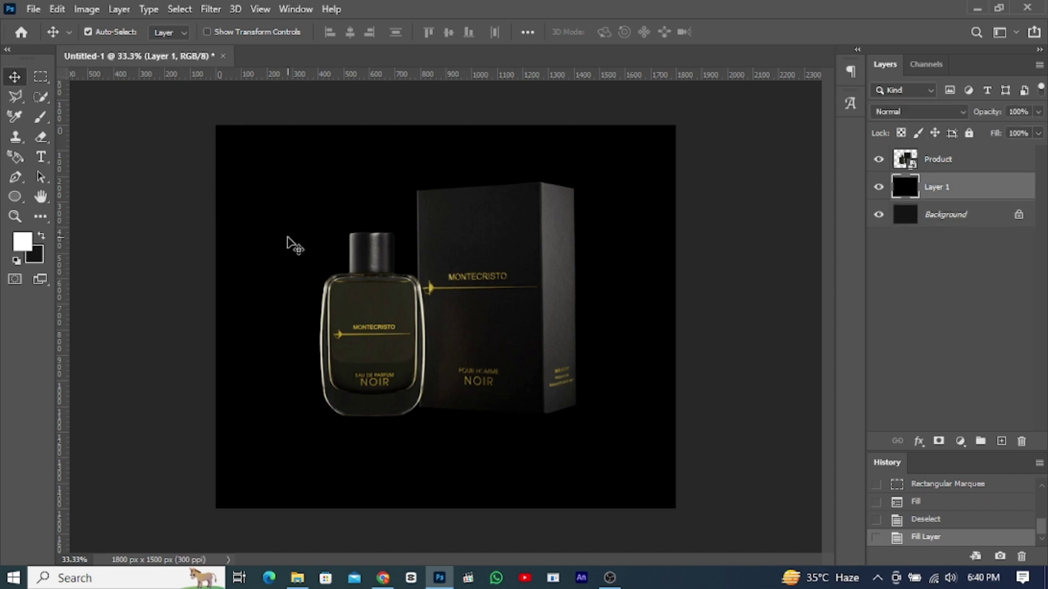
key("ctrl+t")
mouse_move(213, 515)
left_mouse_down()
mouse_move(181, 524)
mouse_move(78, 507)
left_mouse_up()
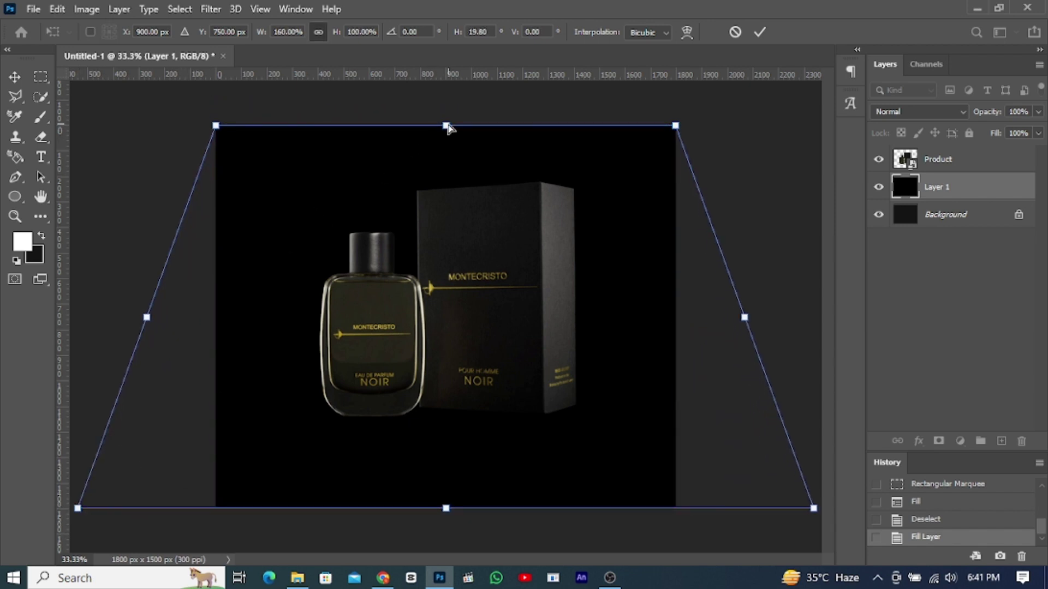
mouse_move(446, 127)
left_mouse_down()
mouse_move(445, 184)
mouse_move(445, 164)
left_mouse_up()
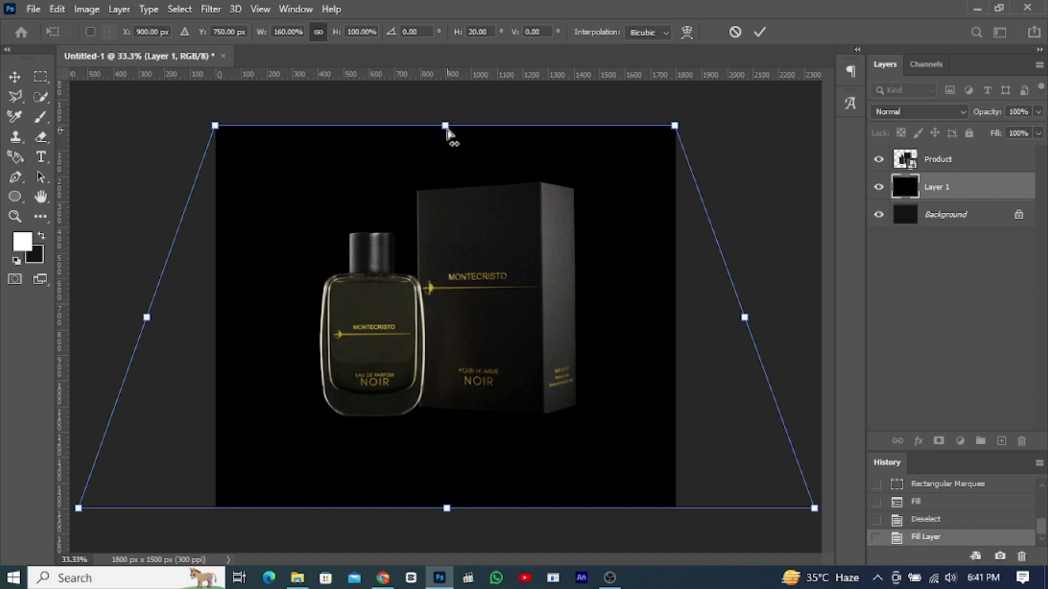
mouse_move(446, 127)
left_mouse_down()
mouse_move(440, 413)
mouse_move(444, 369)
left_mouse_up()
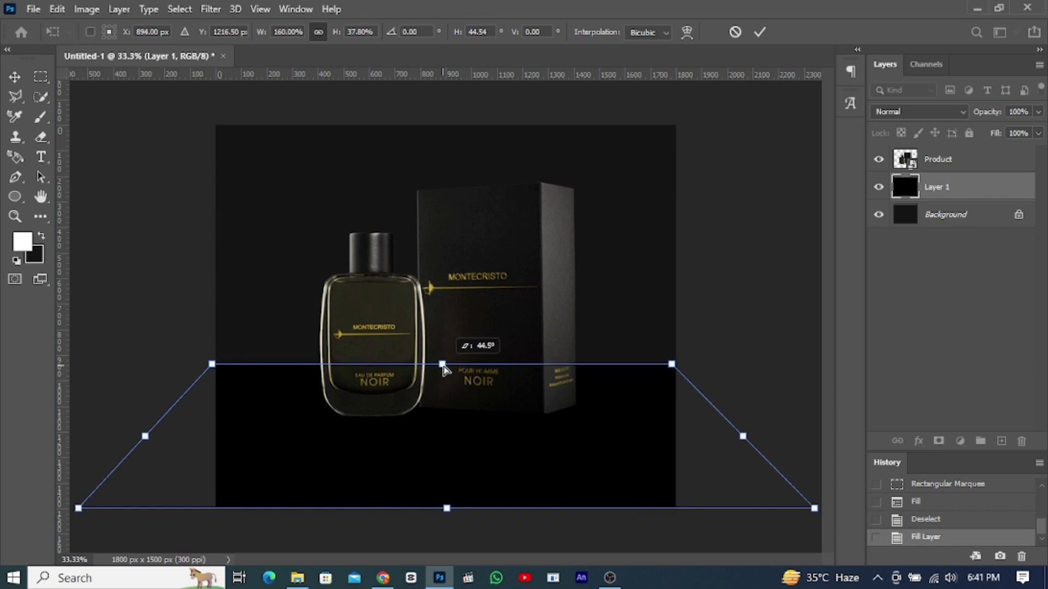
left_click_drag(444, 369, 448, 370)
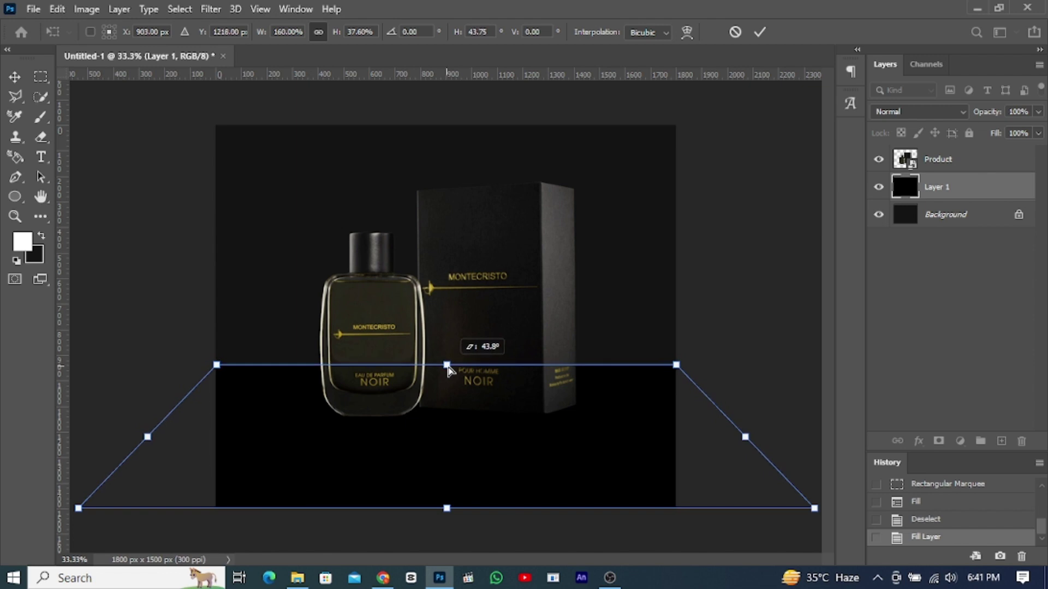
left_click_drag(448, 369, 447, 367)
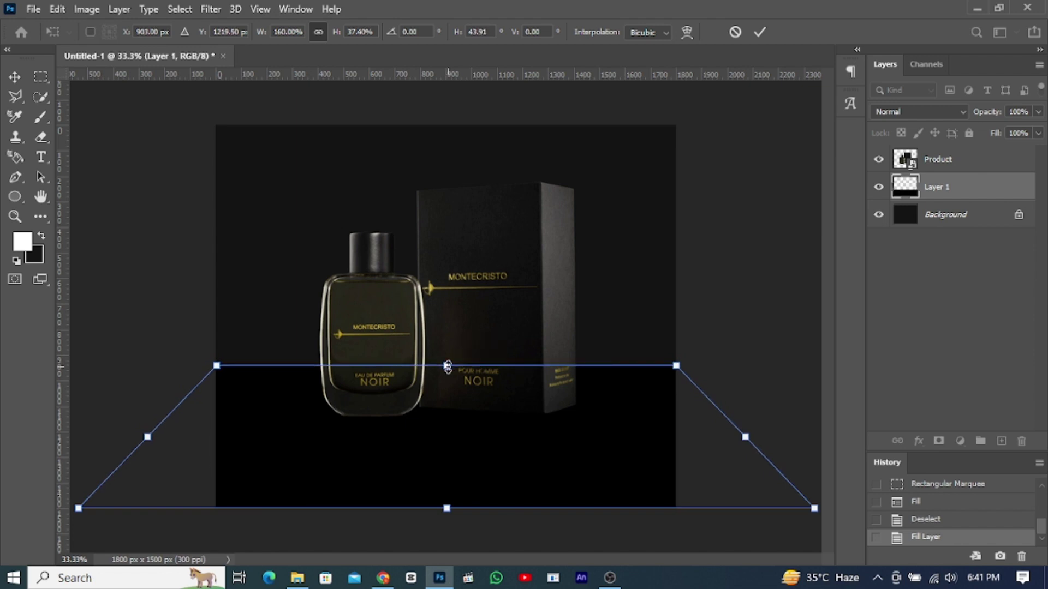
left_click(760, 32)
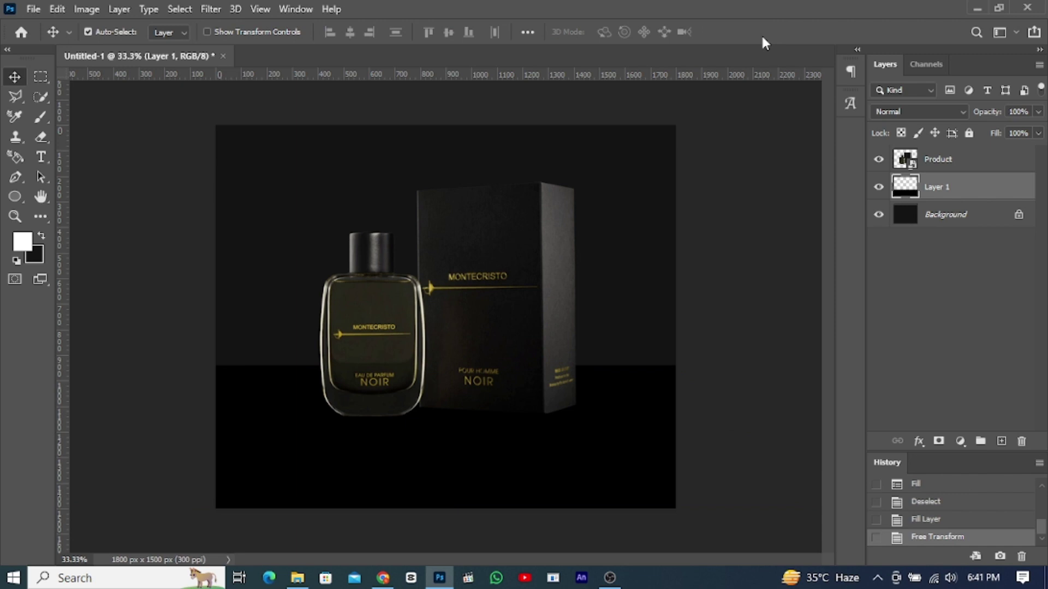
left_click(944, 215)
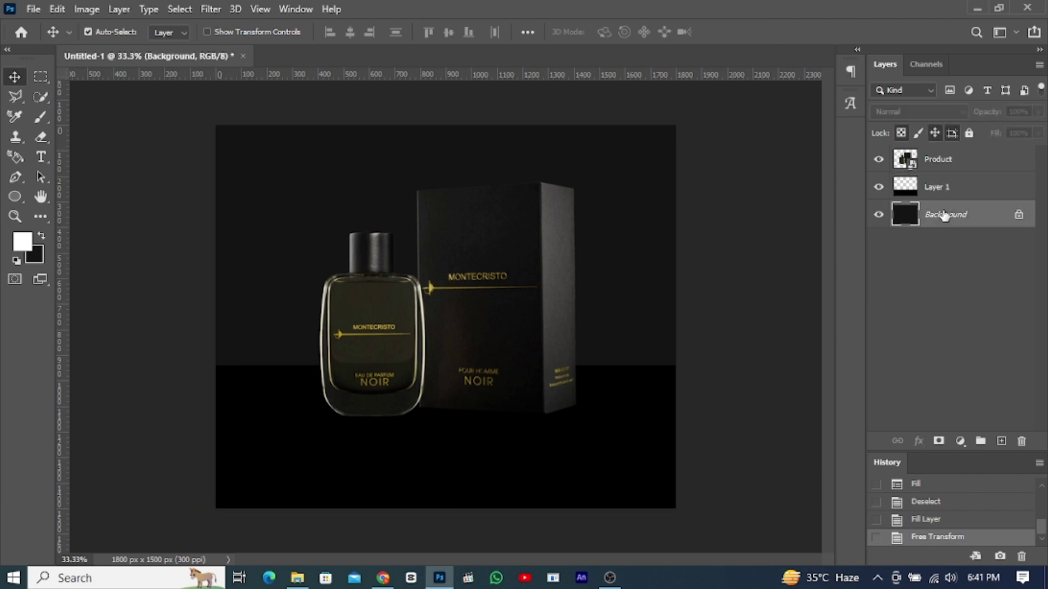
left_click(1001, 441)
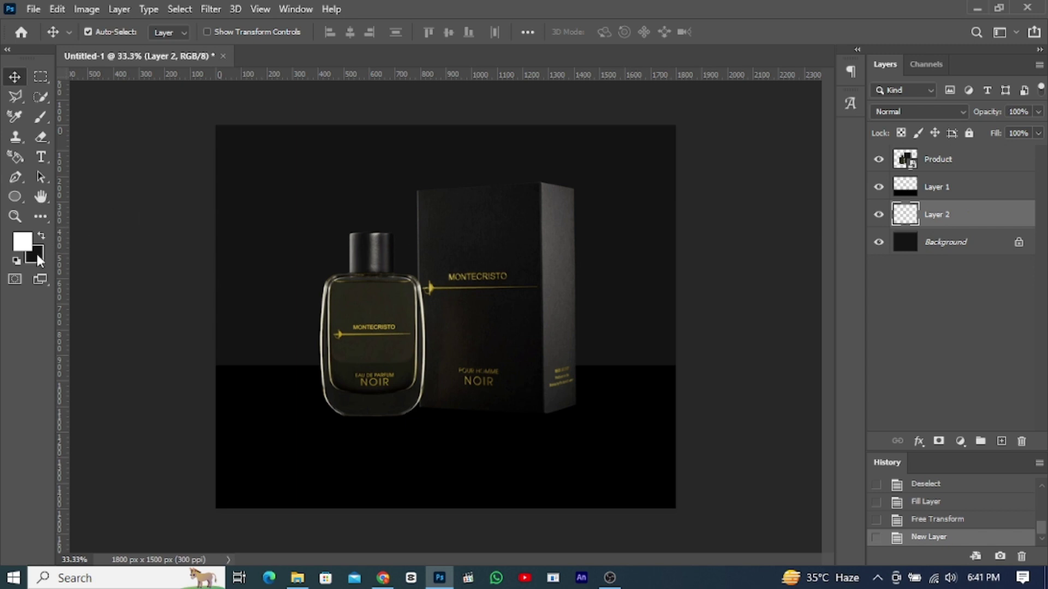
Step: Paint one large soft #202020 dab behind the product on Layer 2, blended Linear Dodge (Add)
left_click(25, 243)
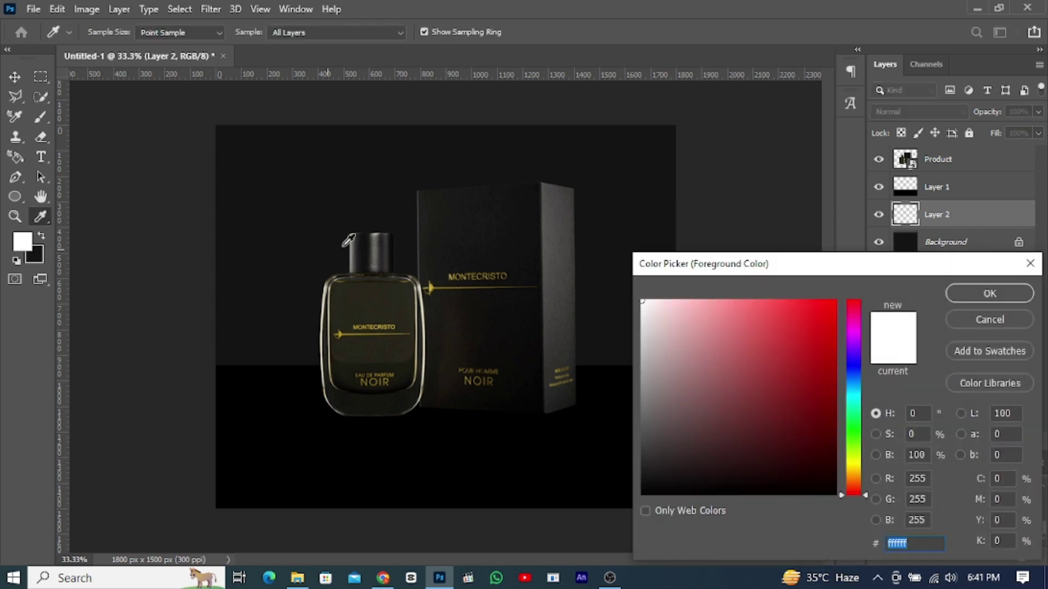
left_click(423, 215)
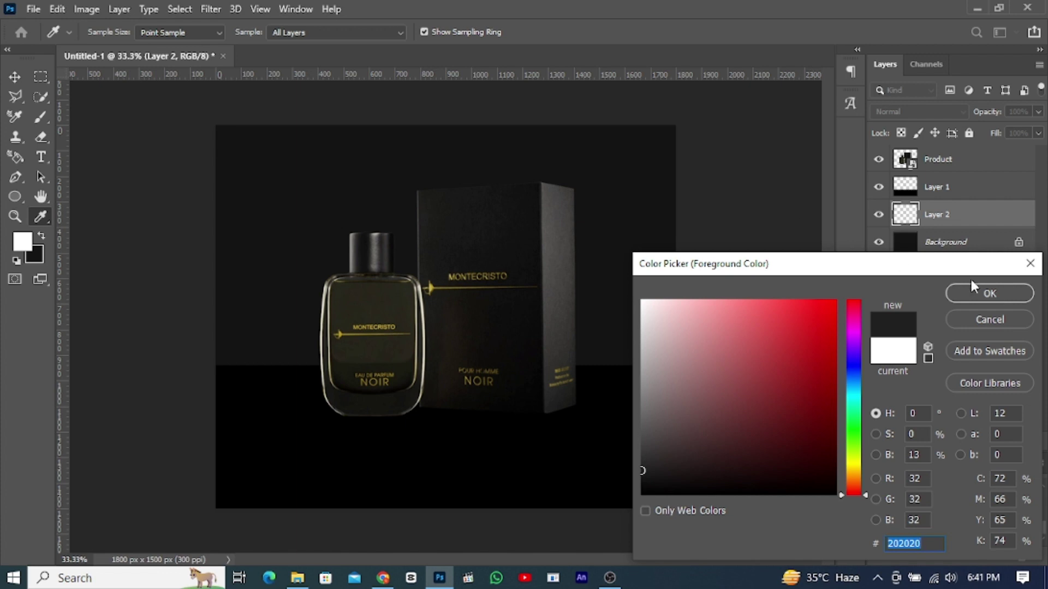
left_click(983, 297)
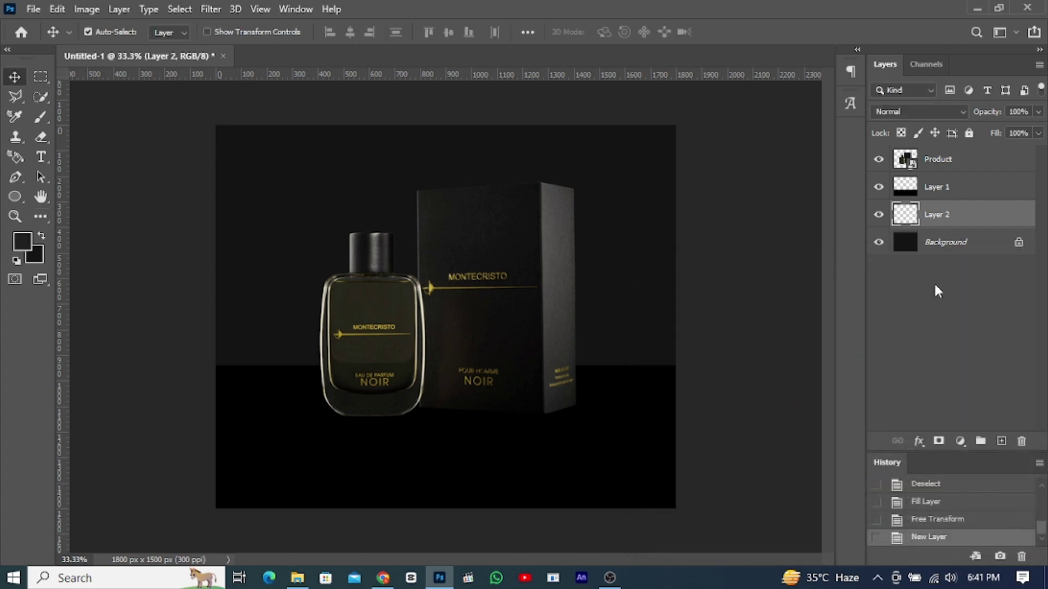
left_click(39, 116)
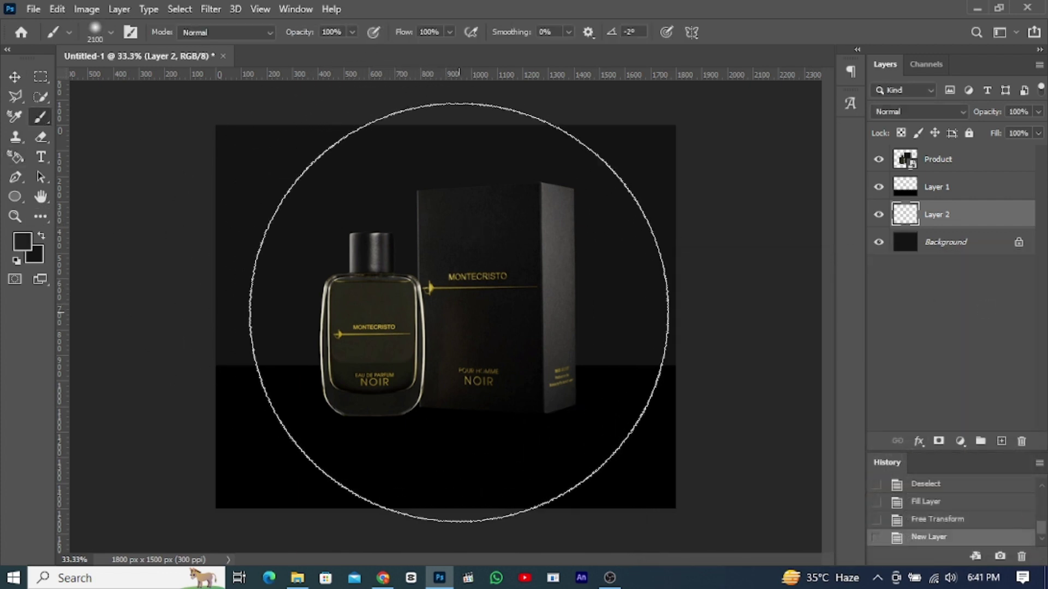
left_click(450, 310)
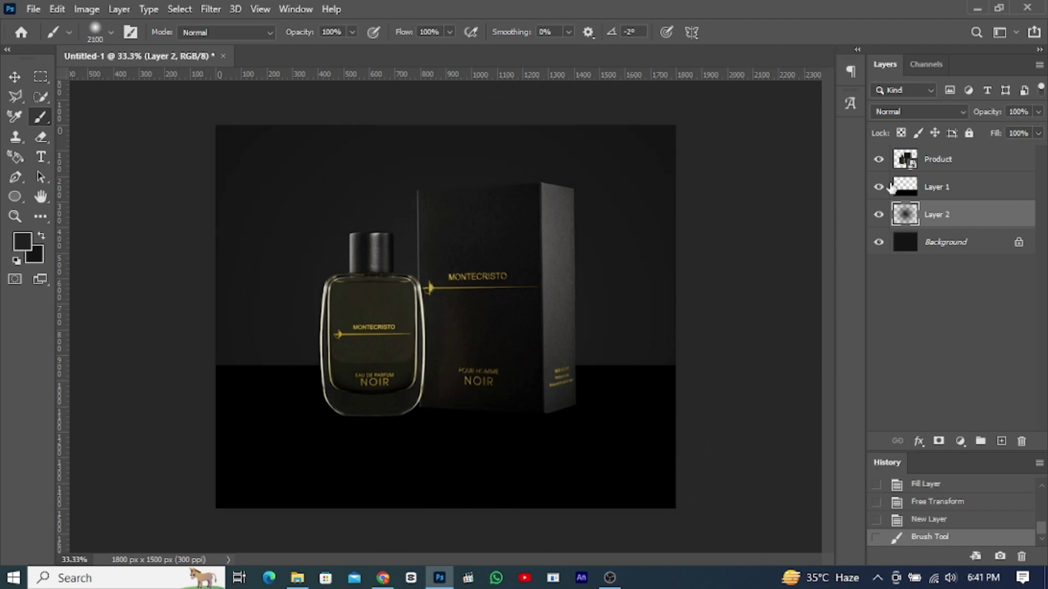
left_click(888, 112)
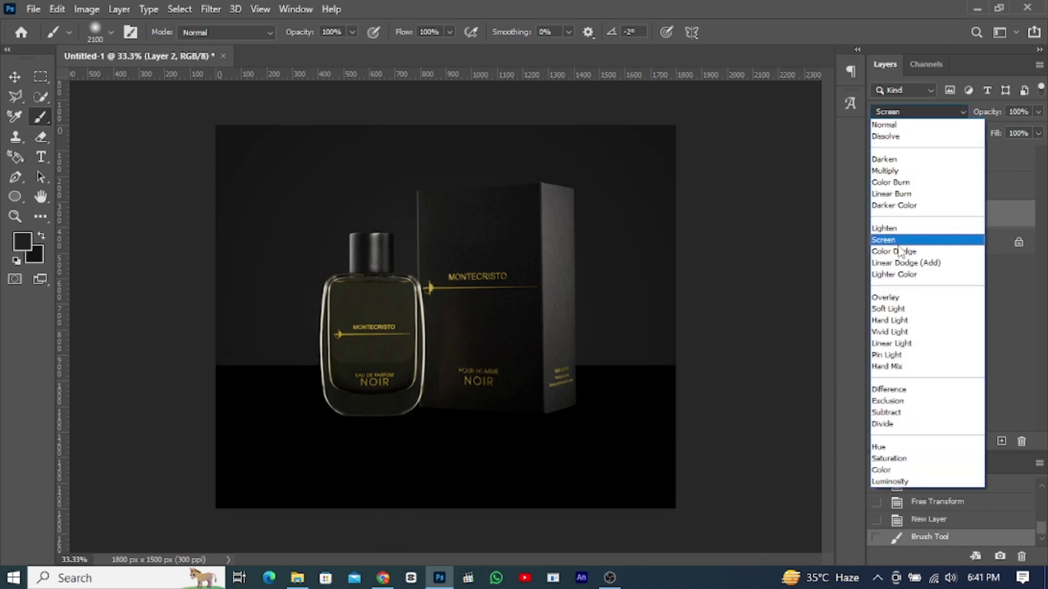
left_click(898, 263)
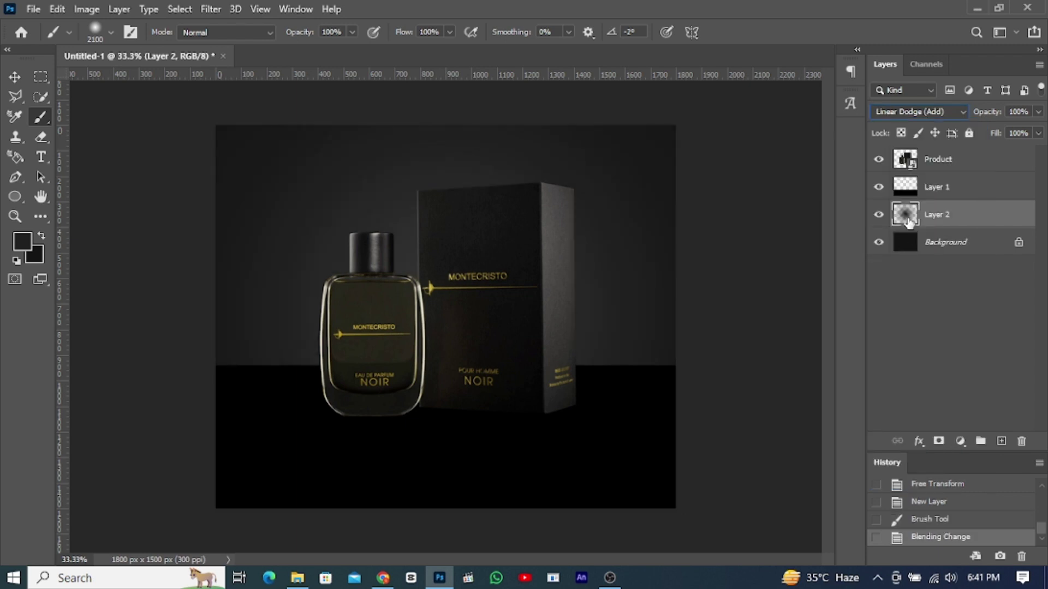
left_click(939, 246)
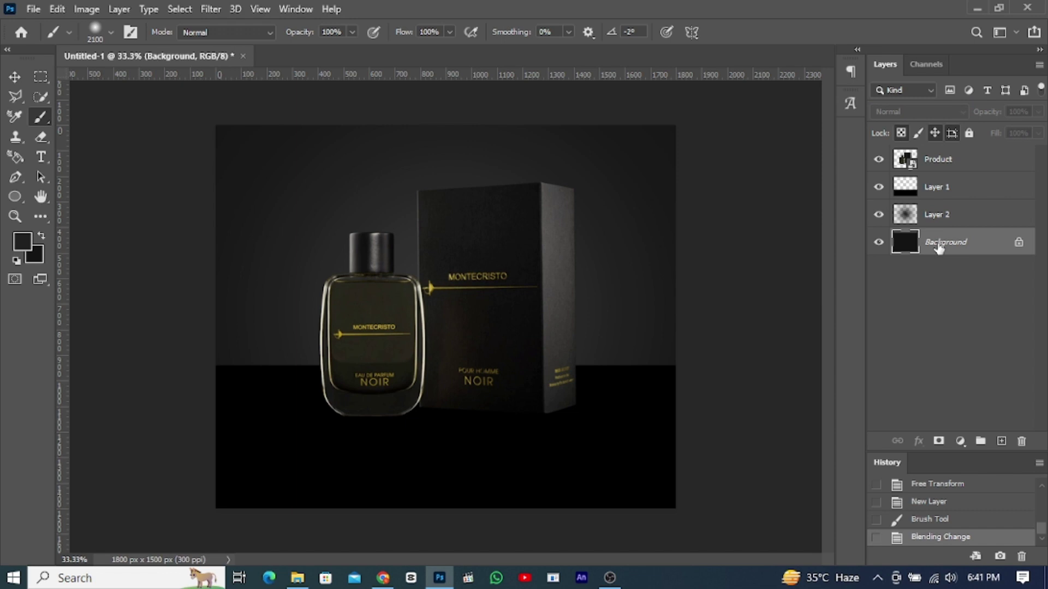
Step: Keep Layer 1 at 100% opacity and make a light eraser pass along the floor's far edge
left_click(933, 196)
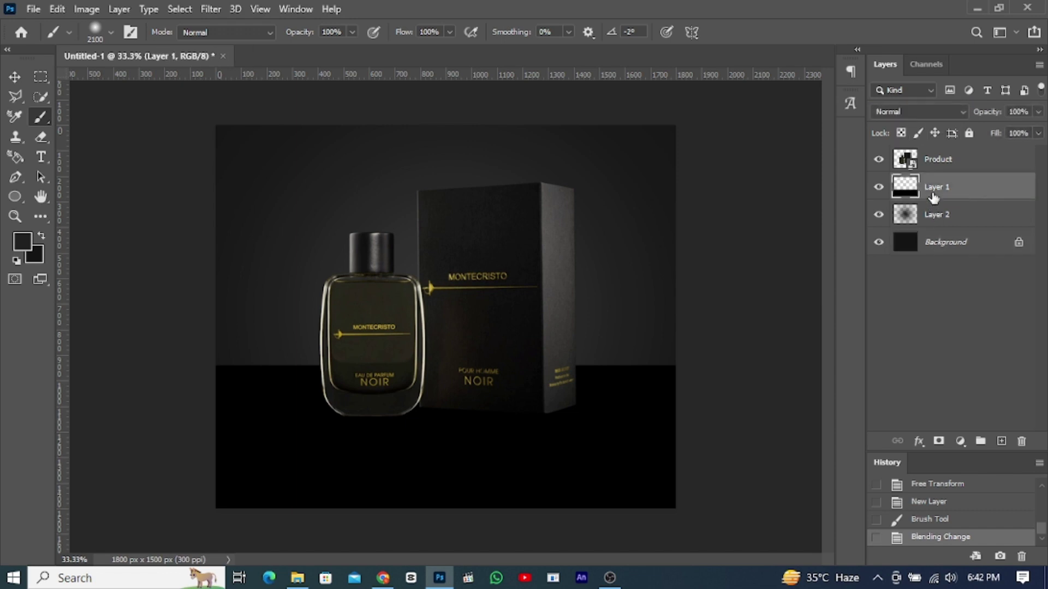
mouse_move(992, 112)
left_mouse_down()
mouse_move(974, 115)
mouse_move(1029, 113)
left_mouse_up()
key("Return")
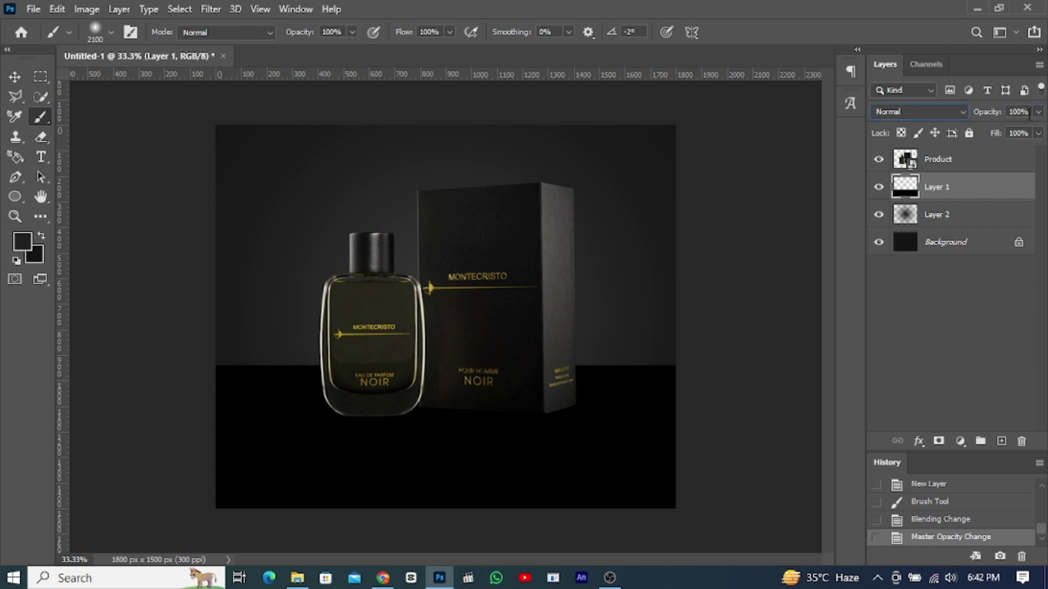
key("e")
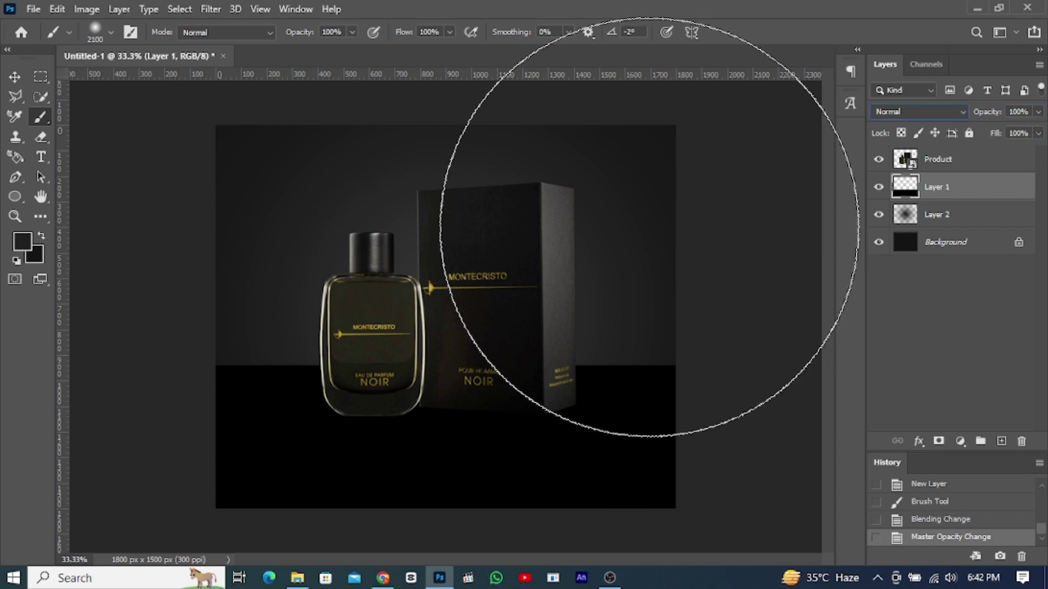
left_click_drag(702, 245, 363, 281)
key("ctrl+z")
key("z")
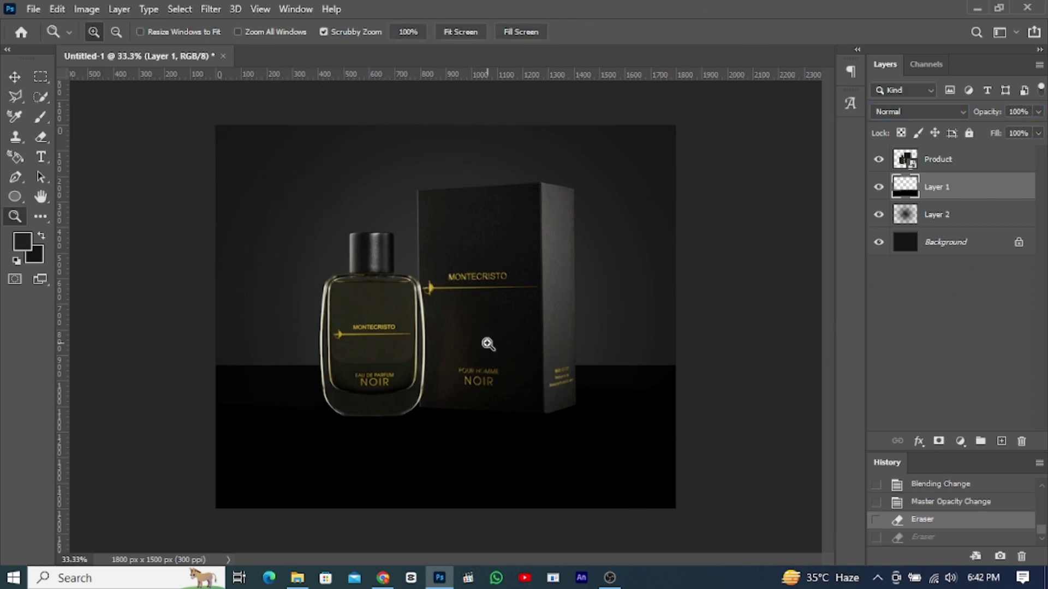
left_click(921, 251)
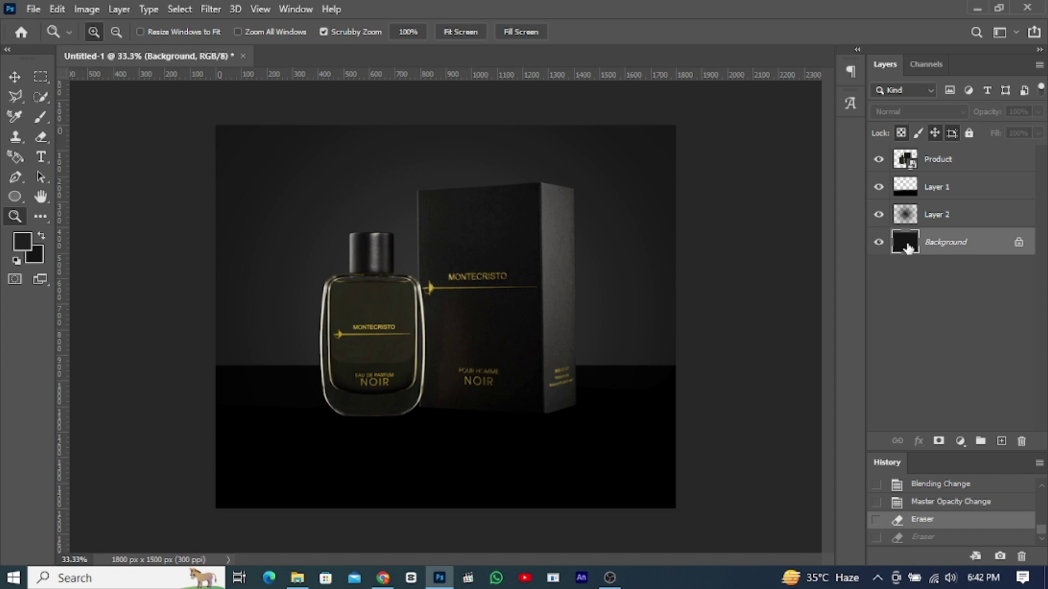
Step: Convert the Background into an editable Layer 0
double_click(908, 248)
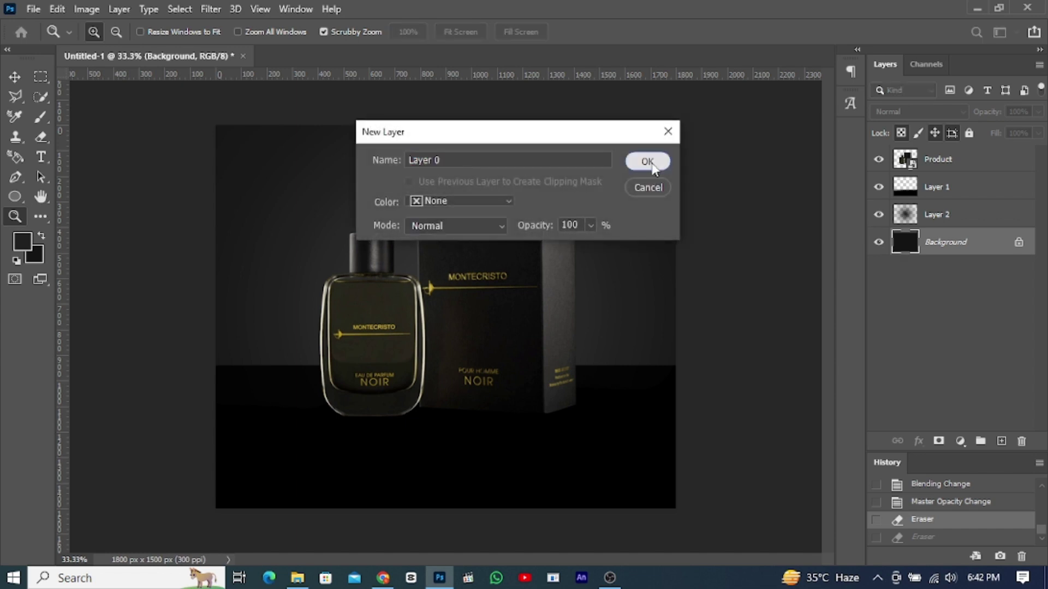
left_click(650, 162)
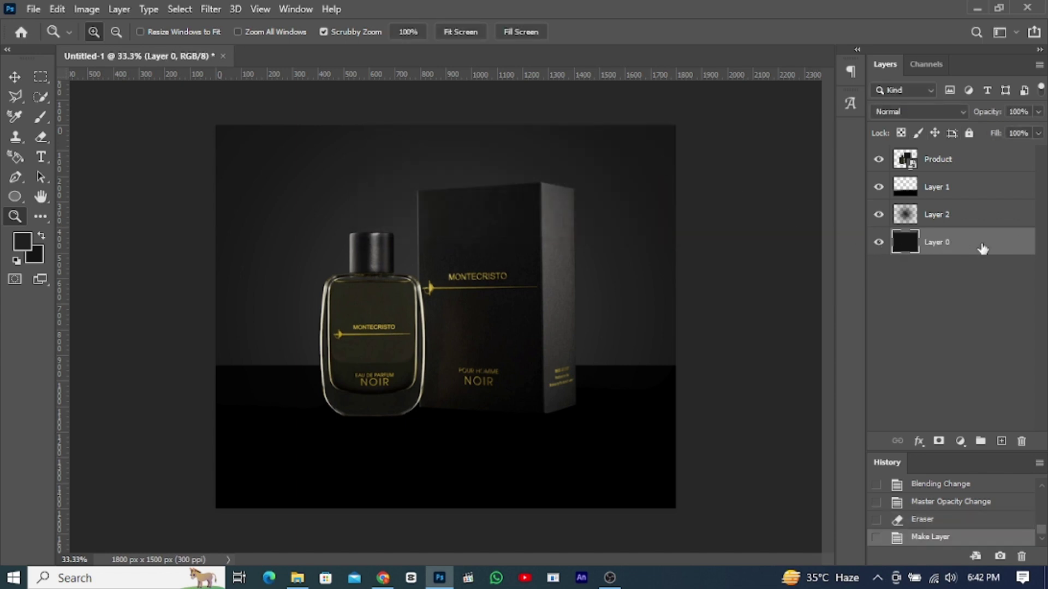
double_click(982, 249)
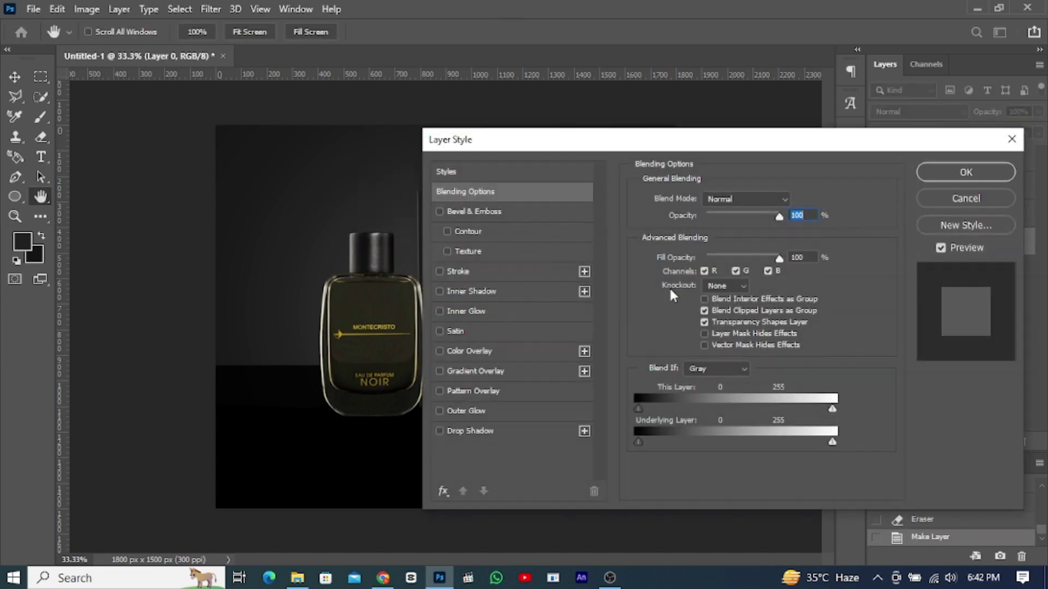
Step: Apply a pure black (000000) Color Overlay layer style to Layer 0
left_click(470, 351)
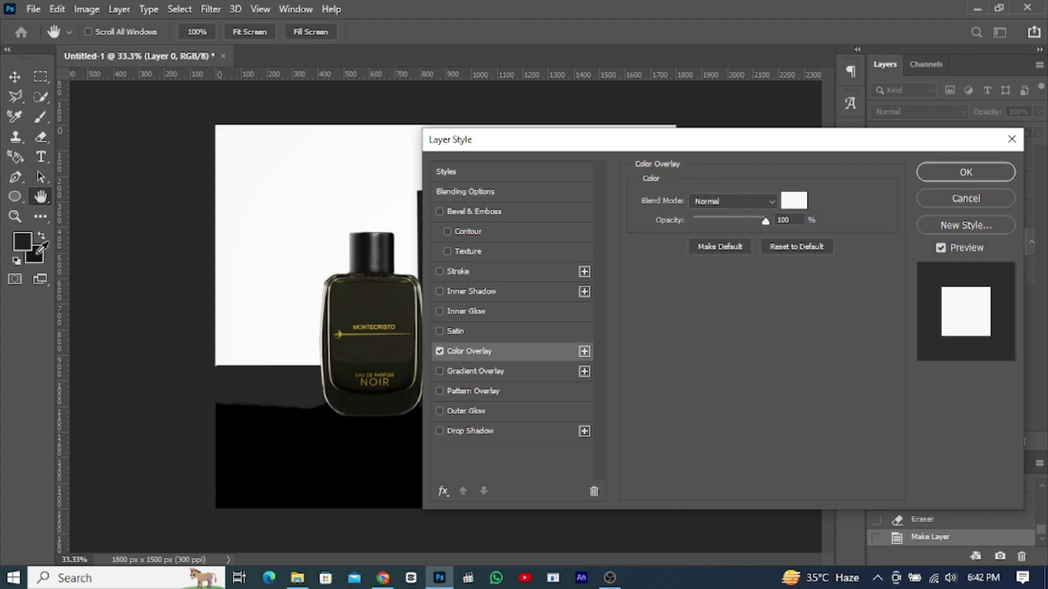
left_click(794, 201)
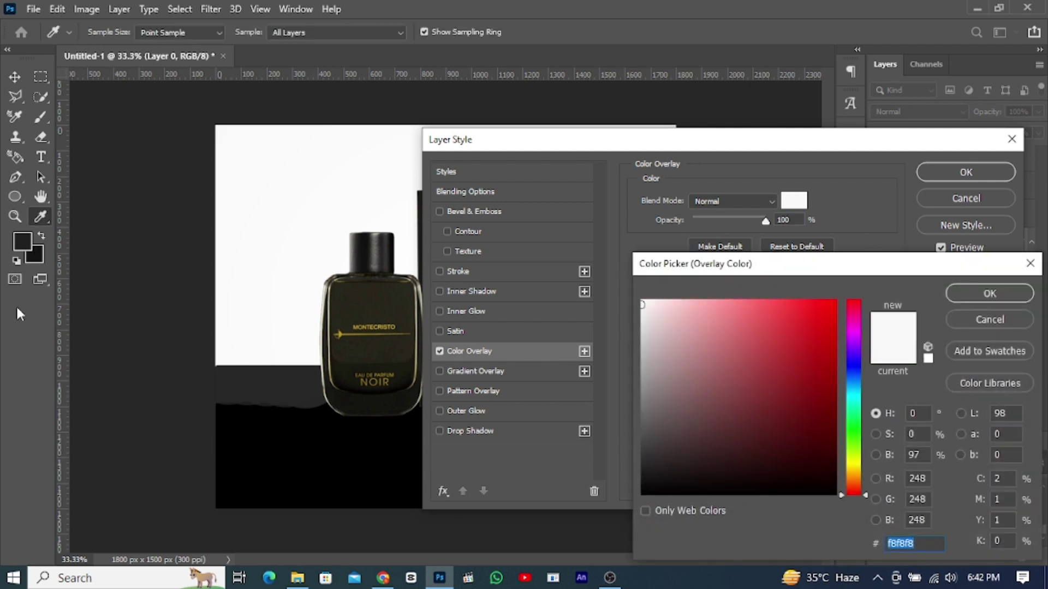
left_click(36, 252)
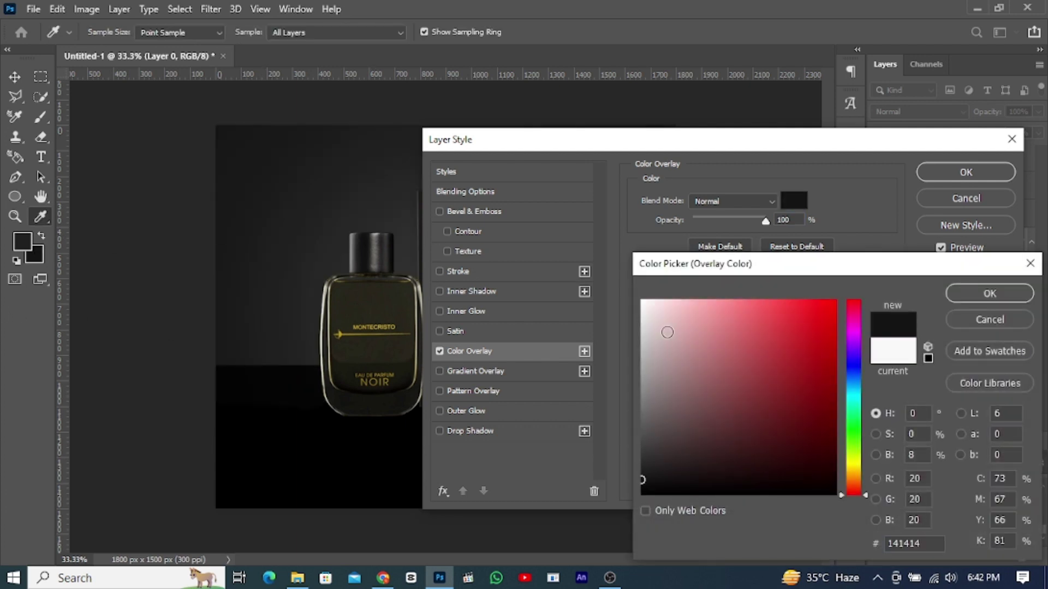
left_click(655, 485)
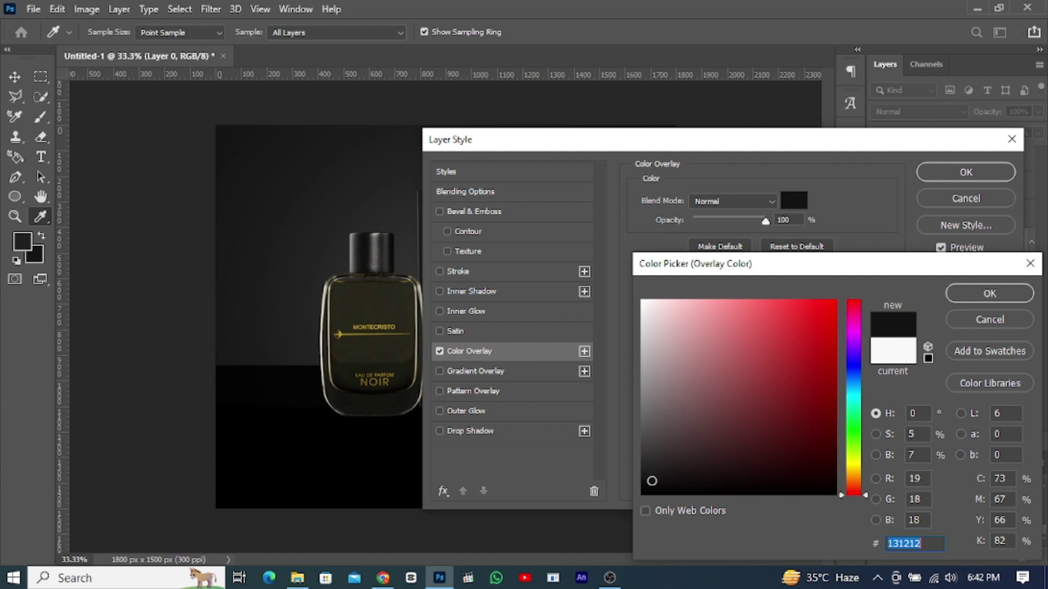
mouse_move(655, 486)
left_mouse_down()
mouse_move(660, 493)
mouse_move(634, 503)
left_mouse_up()
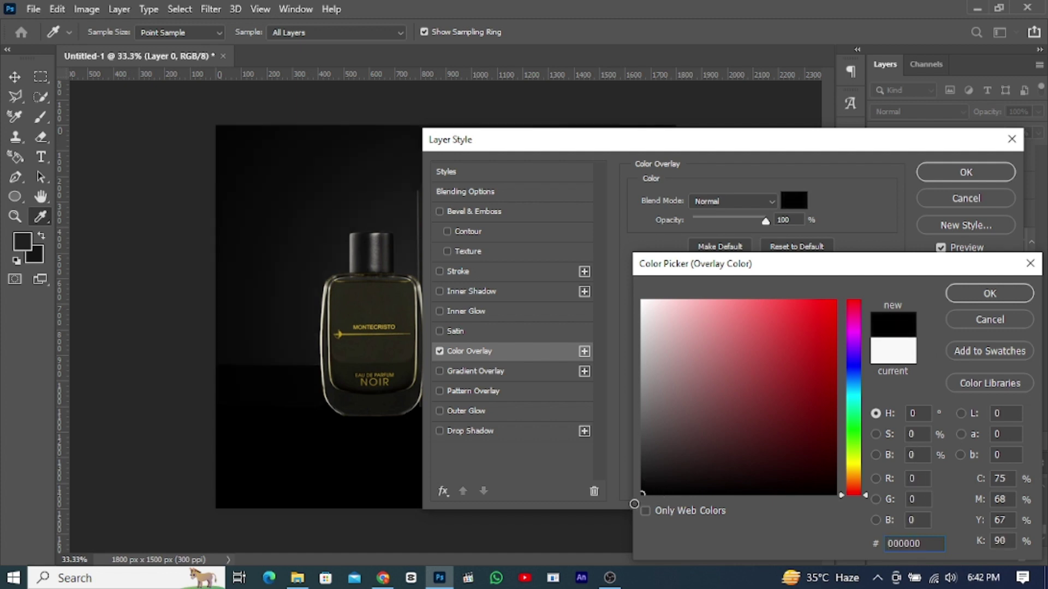
left_click(967, 289)
left_click(955, 174)
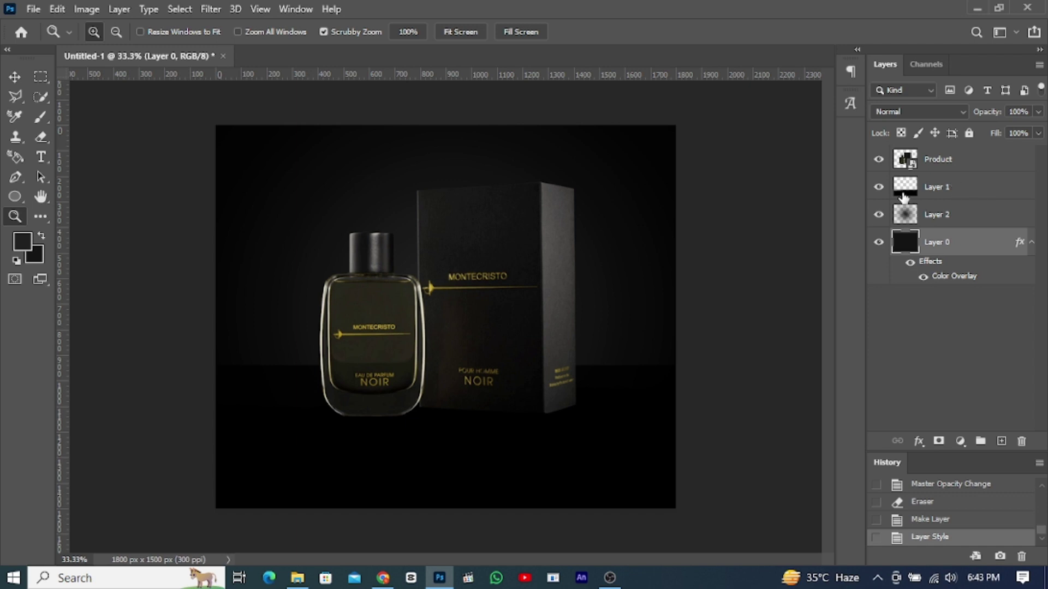
Step: Duplicate the Product layer and flip the copy vertically
left_click(936, 164)
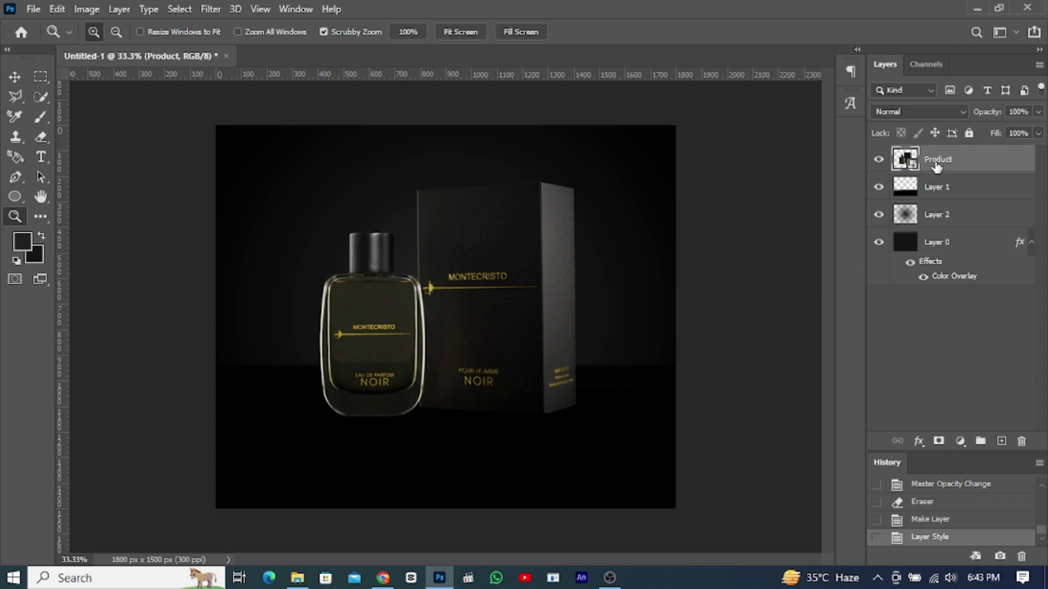
left_click(14, 79)
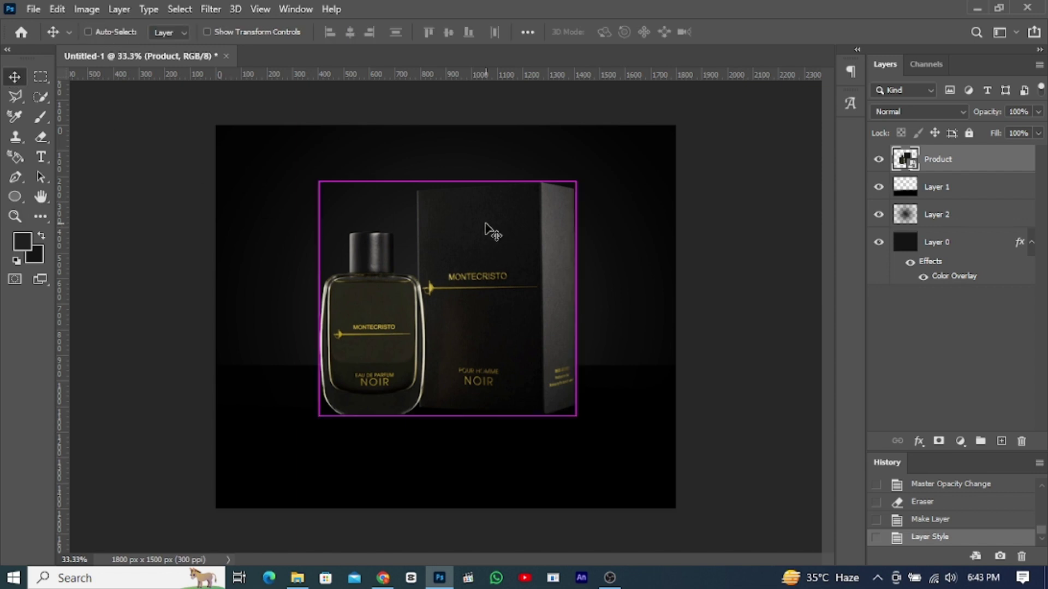
key("ctrl+j")
key("ctrl+t")
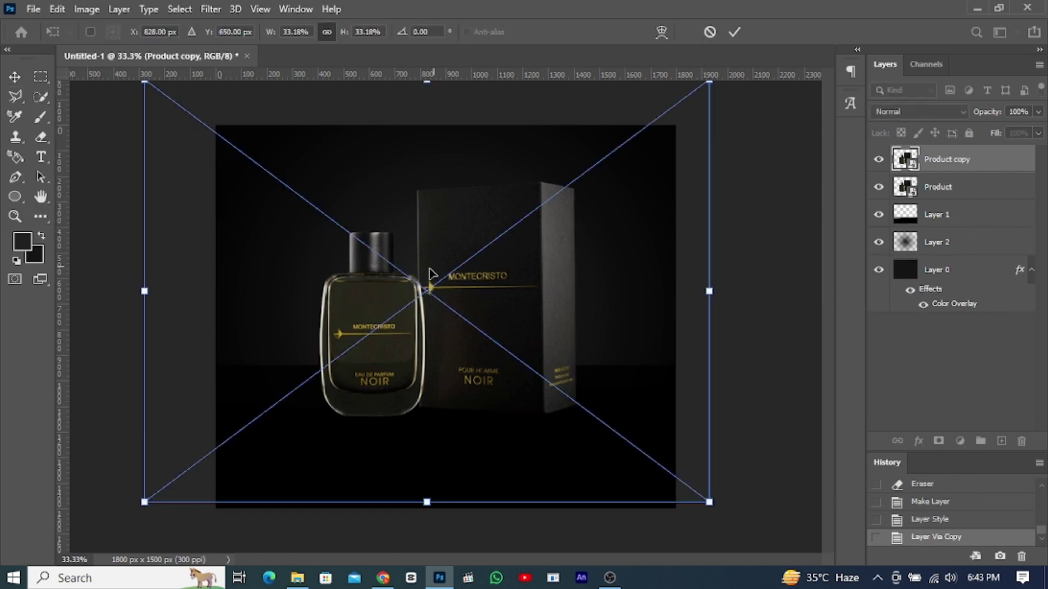
right_click(425, 275)
left_click(456, 527)
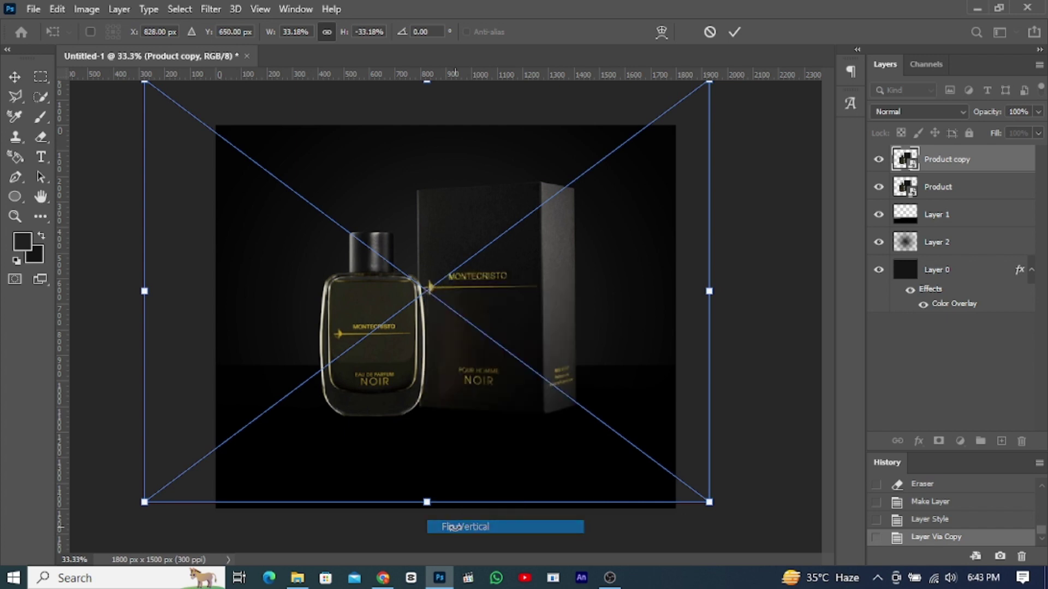
Step: Move the flipped copy down so it sits just below the bottle's base
key("shift+Down")
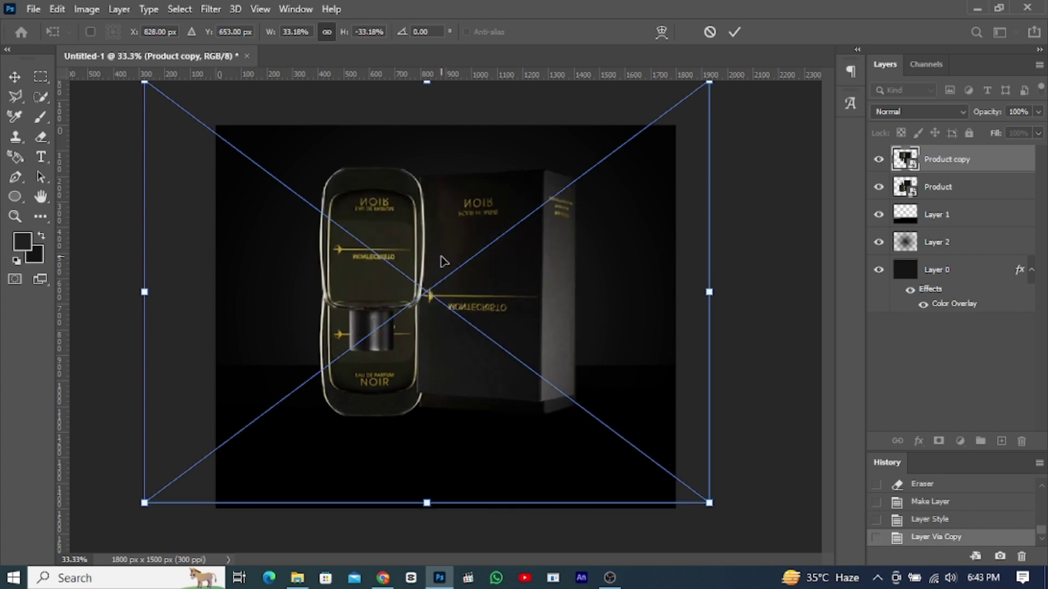
key("shift+Down")
key("shift+Down")
key("shift+Down")
key("shift+Down")
key("shift+Down")
key("shift+Down")
key("shift+Down")
key("shift+Down")
key("shift+Down")
key("shift+Down")
key("shift+Down")
key("shift+Down")
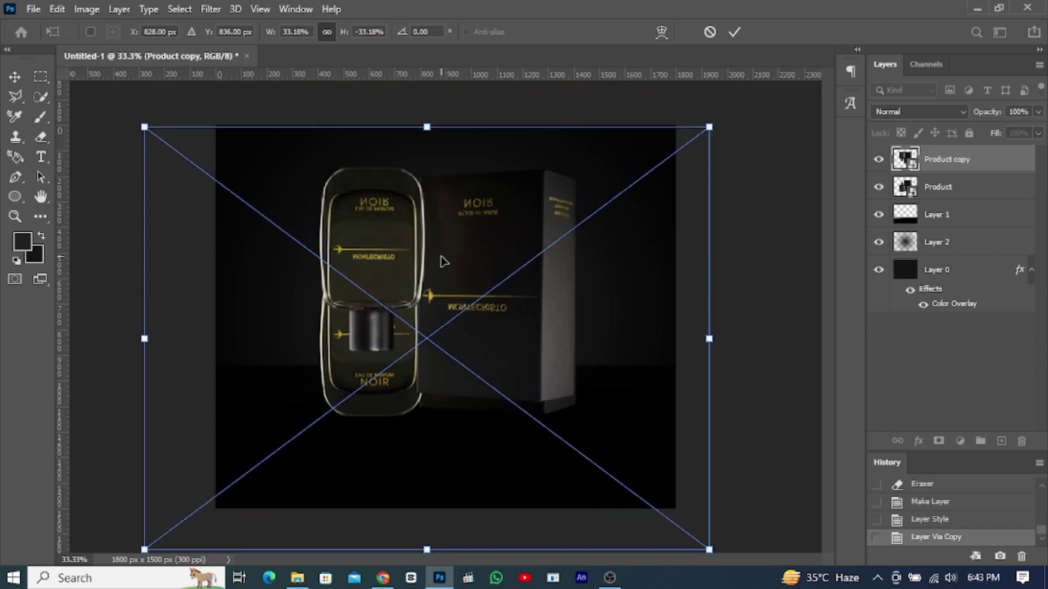
key("shift+Down")
key("shift+Down")
key("shift+Down")
key("shift+Down")
key("shift+Down")
key("shift+Down")
key("shift+Down")
key("shift+Down")
key("shift+Down")
key("shift+Down")
key("shift+Down")
key("shift+Down")
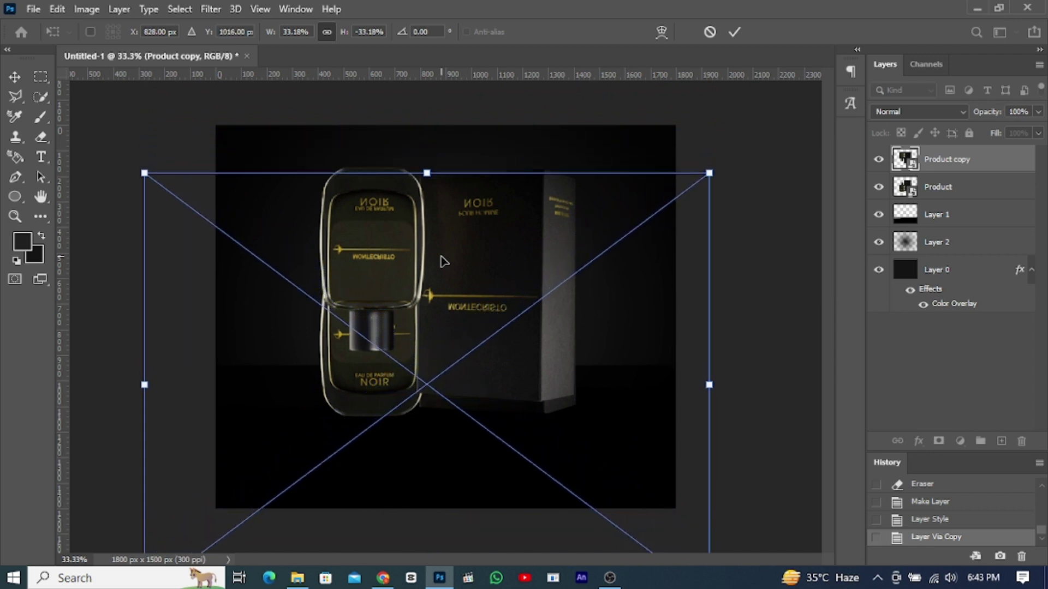
key("shift+Down")
key("shift+Down")
key("shift+Down")
key("shift+Down")
key("shift+Down")
key("shift+Down")
key("shift+Down")
key("shift+Down")
key("shift+Down")
key("shift+Down")
key("shift+Down")
key("shift+Down")
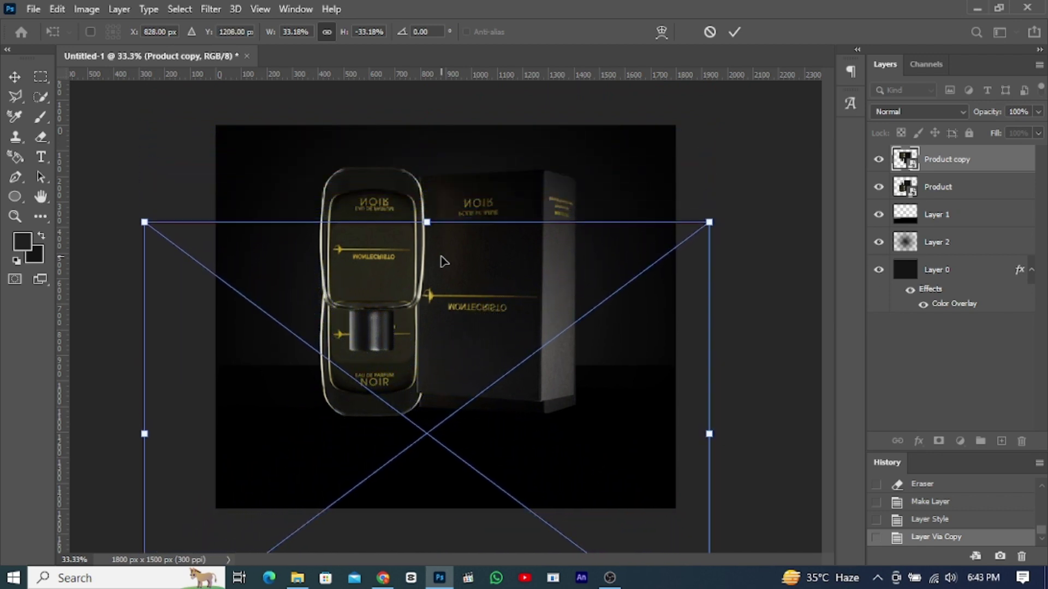
key("shift+Down")
key("shift+Down")
key("shift+Down")
key("shift+Down")
key("shift+Down")
key("shift+Down")
key("shift+Down")
key("shift+Down")
key("shift+Down")
key("shift+Down")
key("shift+Down")
key("shift+Down")
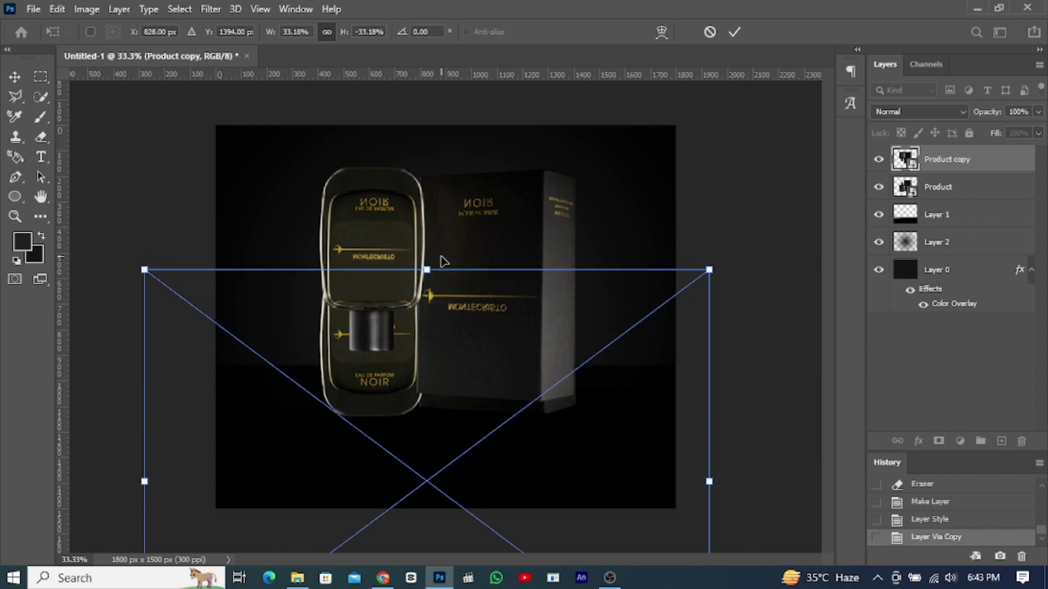
key("shift+Down")
key("shift+Down")
key("shift+Down")
left_click_drag(443, 385, 445, 434)
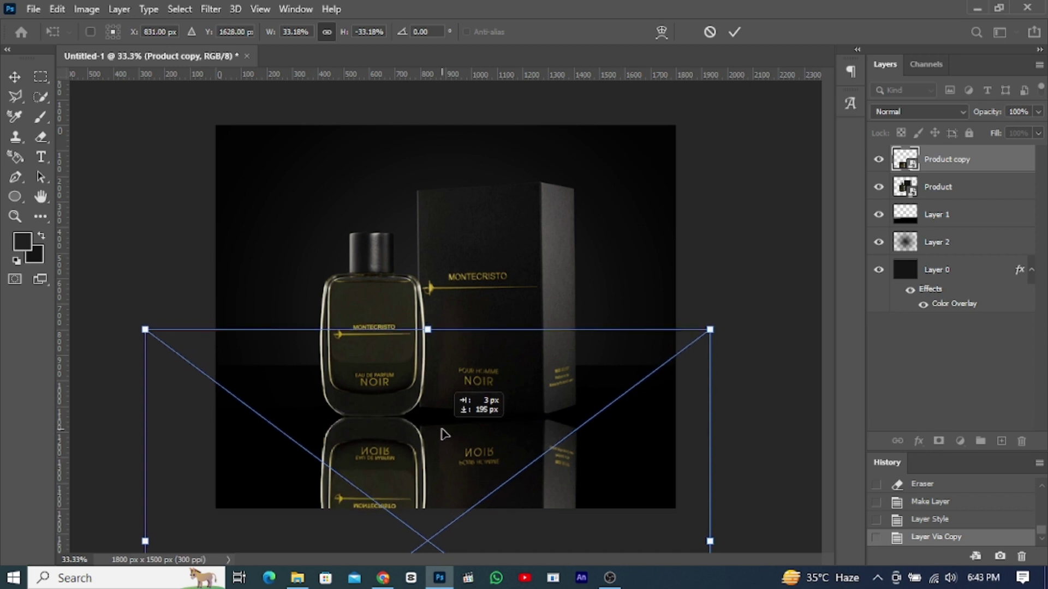
left_click_drag(444, 434, 443, 410)
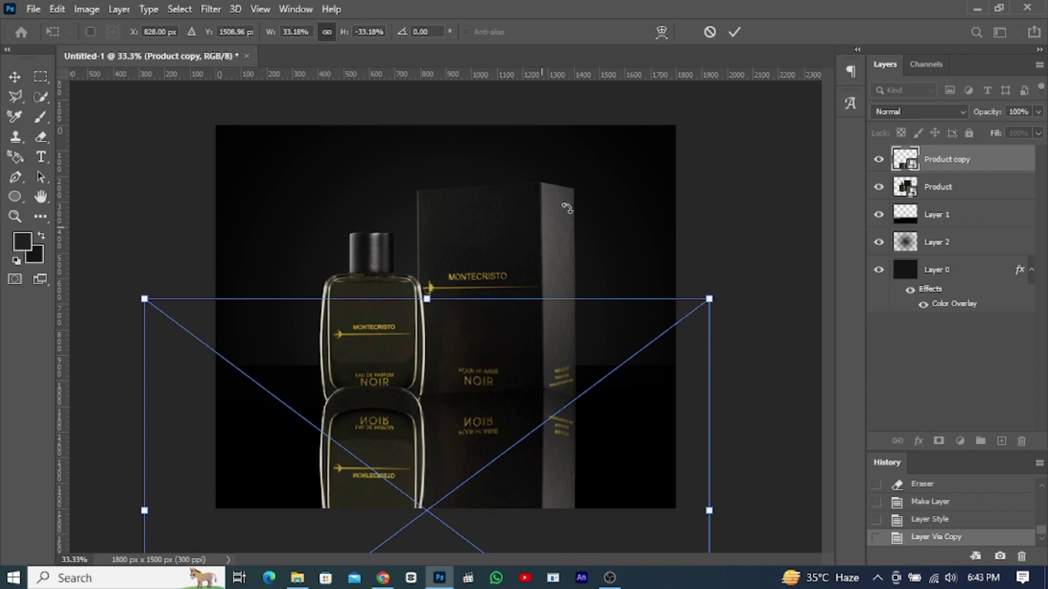
left_click(734, 32)
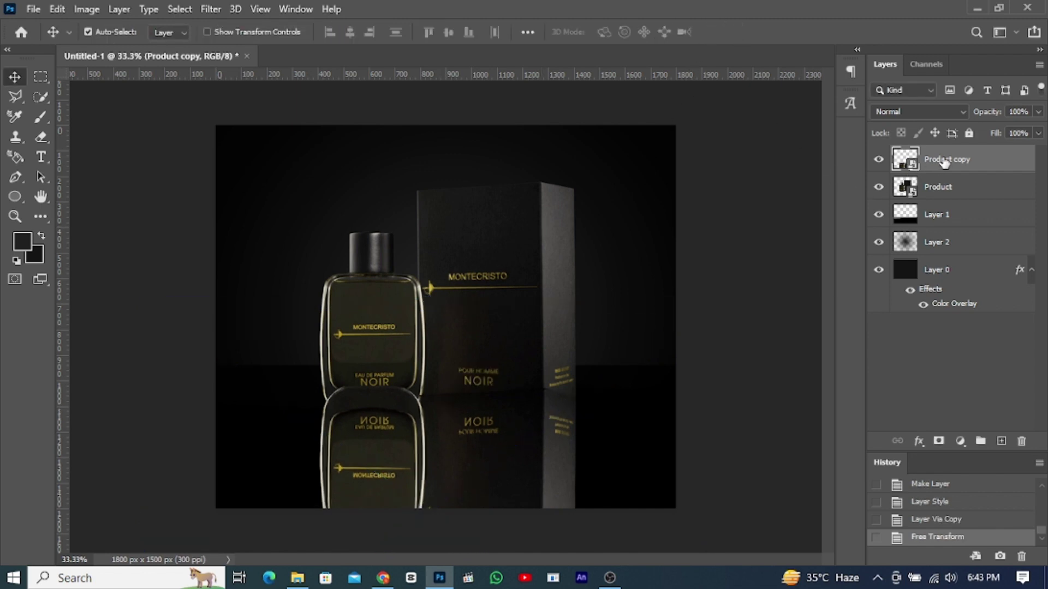
Step: Put Product copy beneath Product, hide it, and reselect Product
left_click_drag(945, 162, 939, 201)
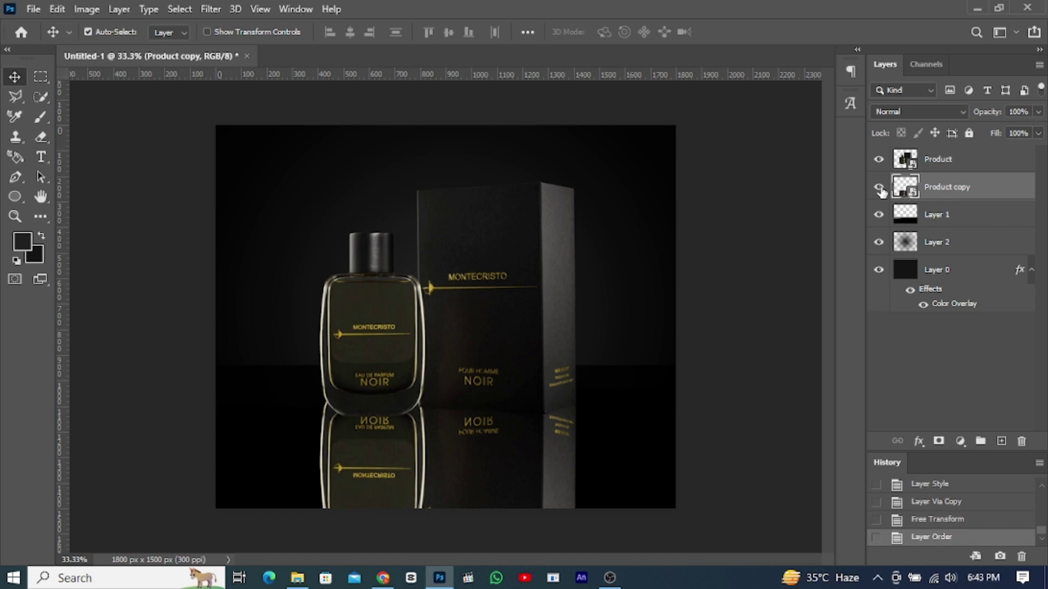
left_click(878, 187)
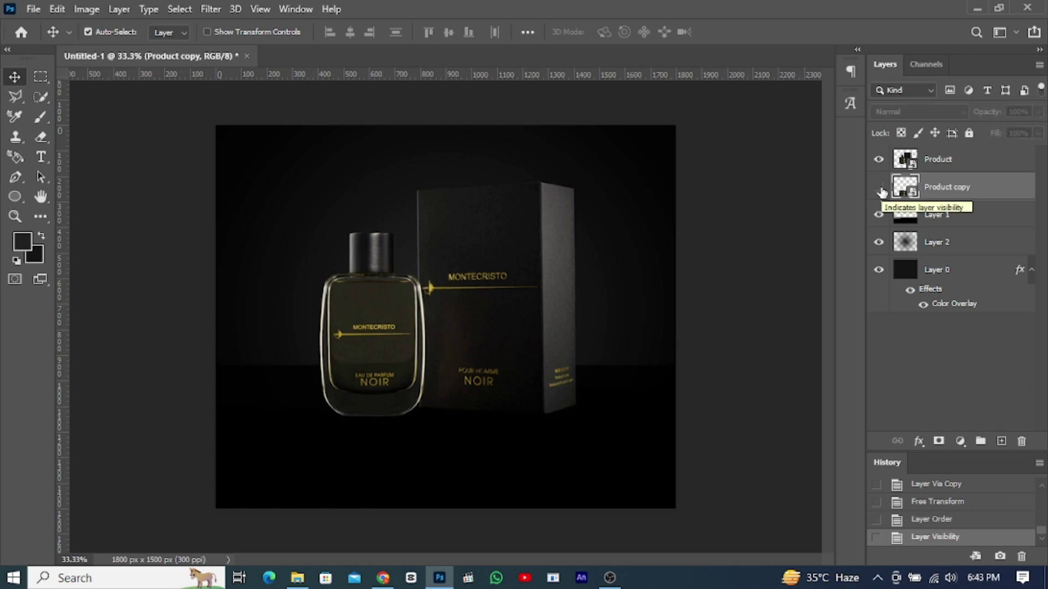
left_click(935, 161)
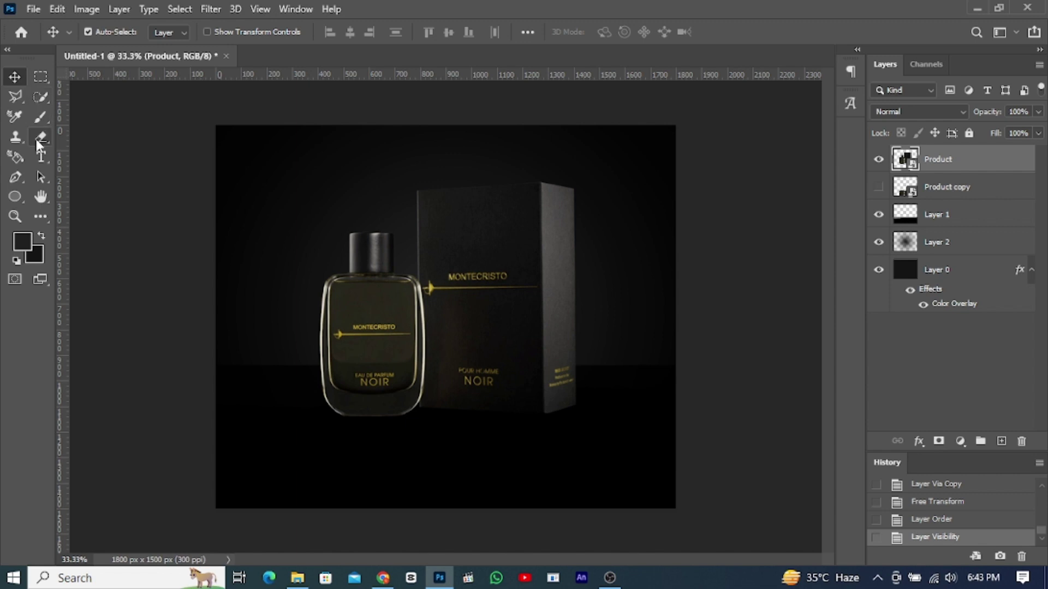
Step: Set up a flattened elliptical black brush and add a new Layer 3
left_click(40, 117)
left_click(111, 34)
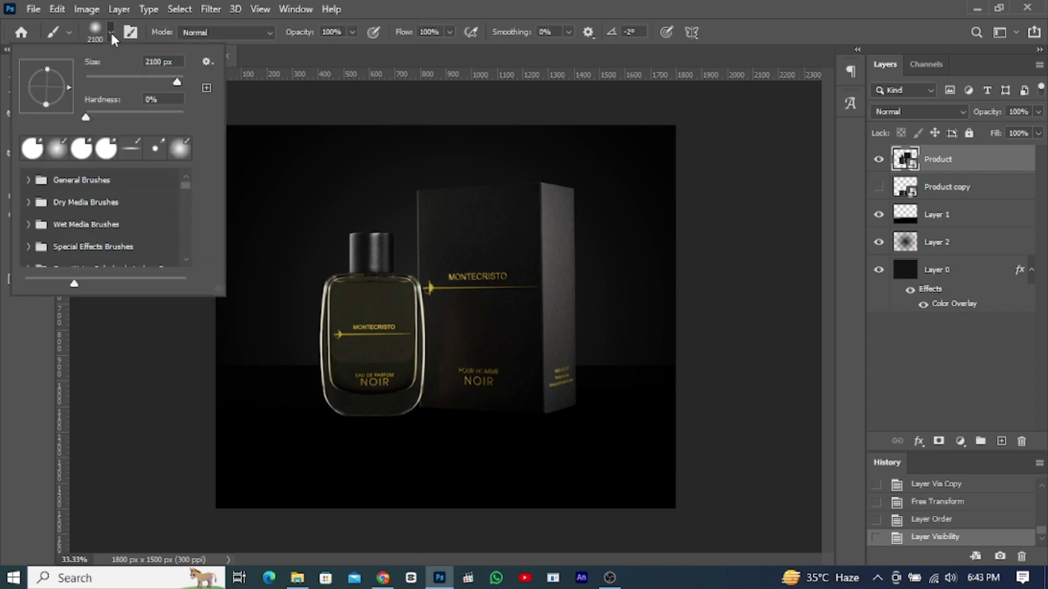
left_click(131, 146)
left_click(111, 33)
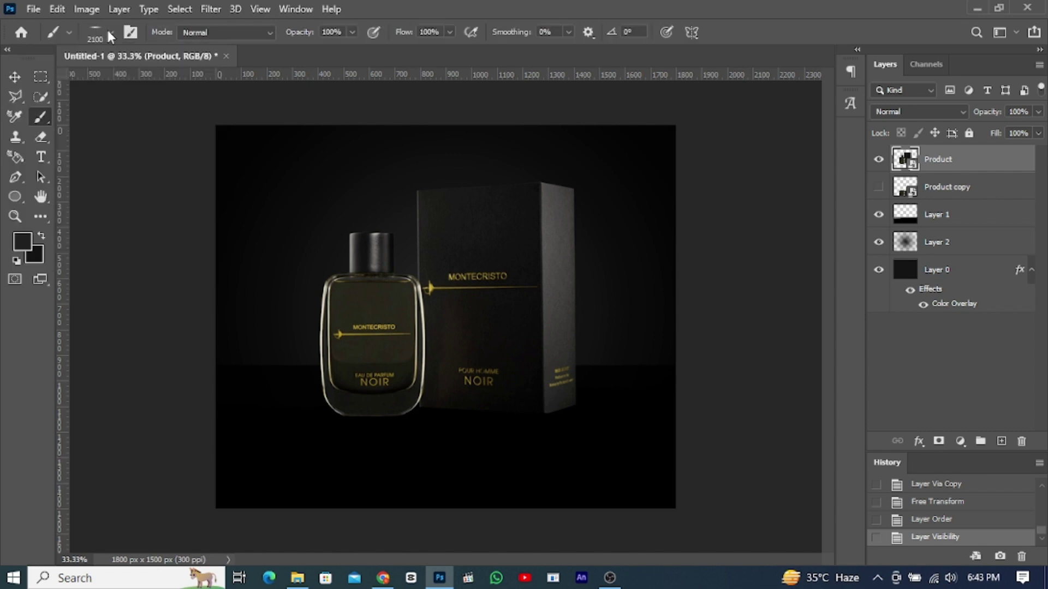
left_click(17, 261)
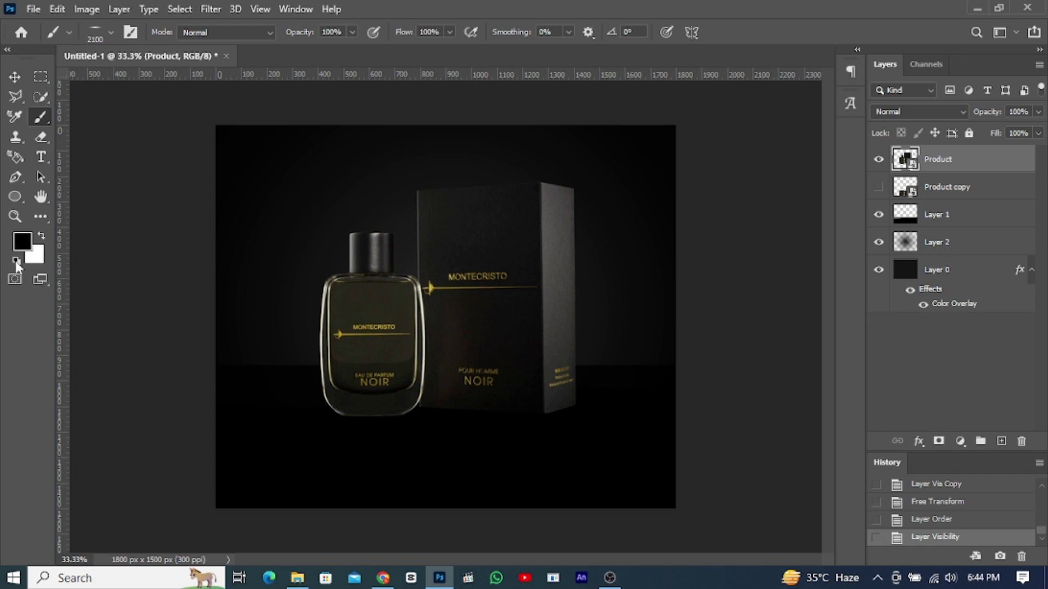
left_click(1002, 440)
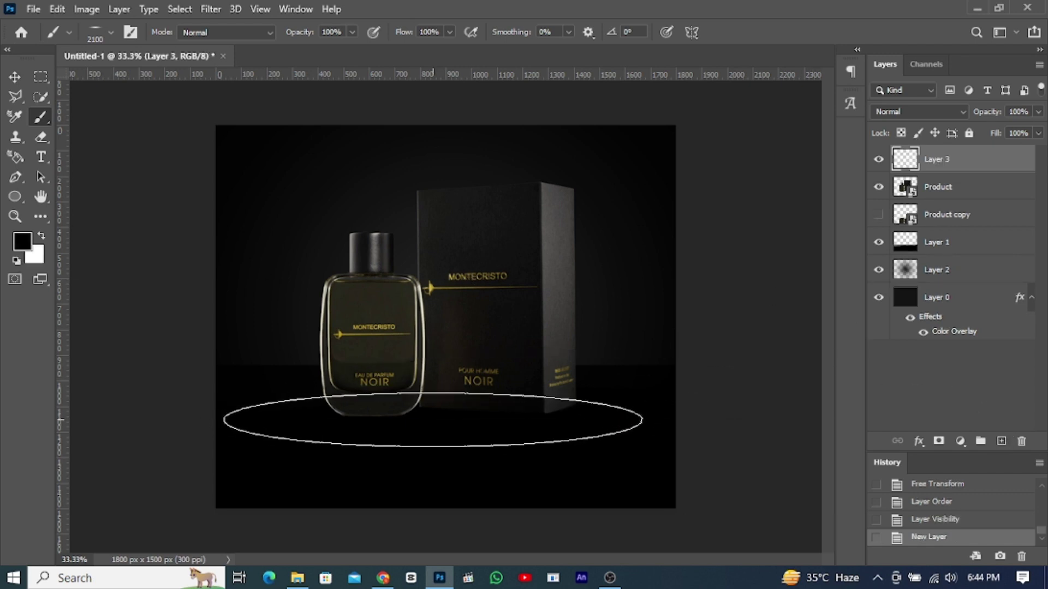
Step: Paint dark soft shadow strokes on the floor under the bottle and box
key("bracketleft")
key("bracketleft")
key("bracketleft")
key("bracketleft")
key("bracketleft")
key("bracketleft")
key("bracketleft")
key("bracketleft")
key("bracketleft")
key("bracketleft")
key("bracketleft")
key("bracketleft")
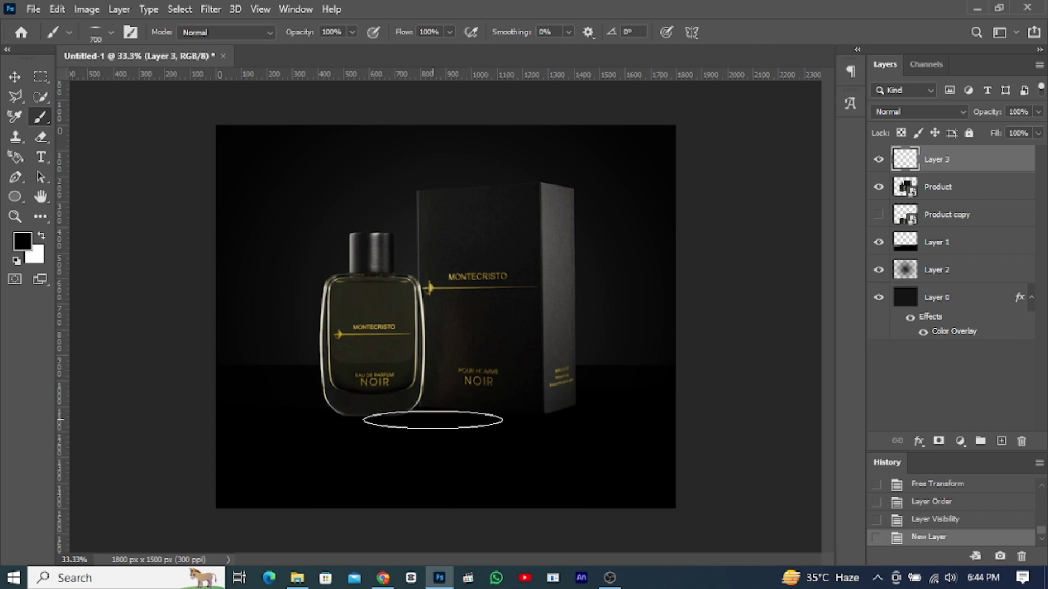
key("bracketleft")
key("bracketleft")
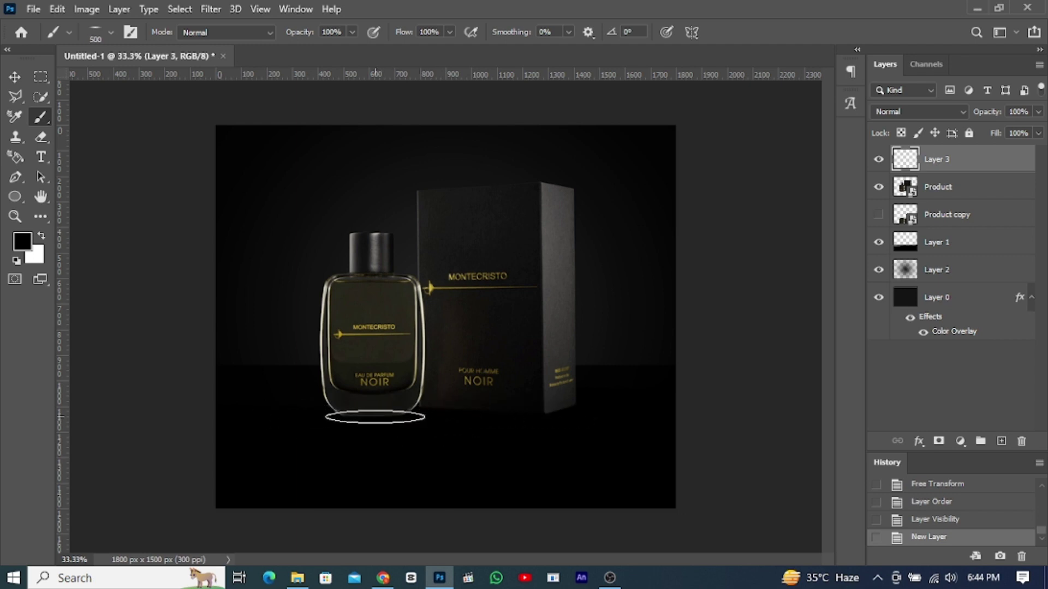
left_click(374, 417)
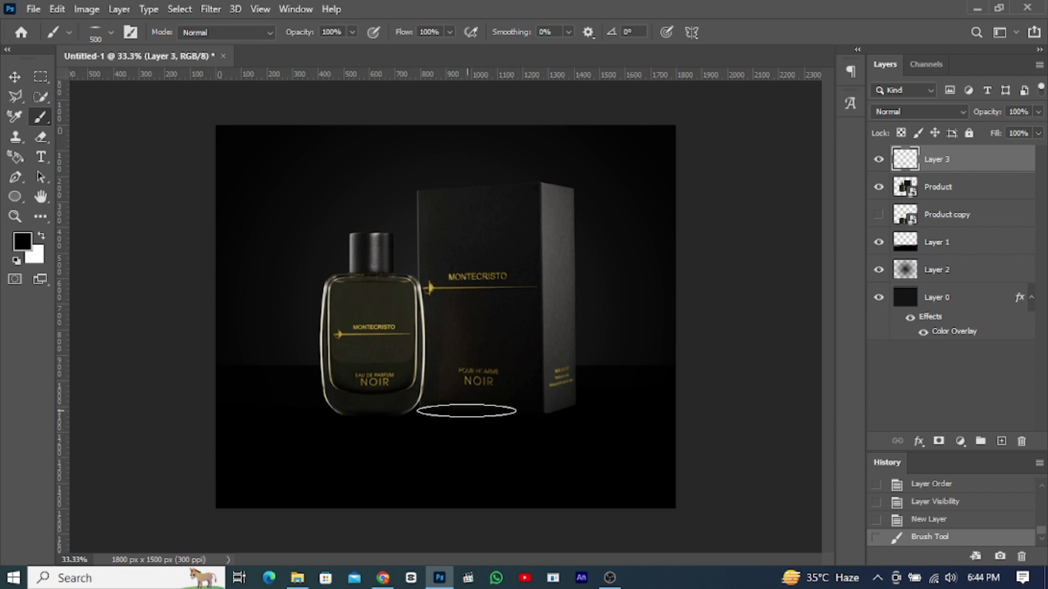
key("bracketleft")
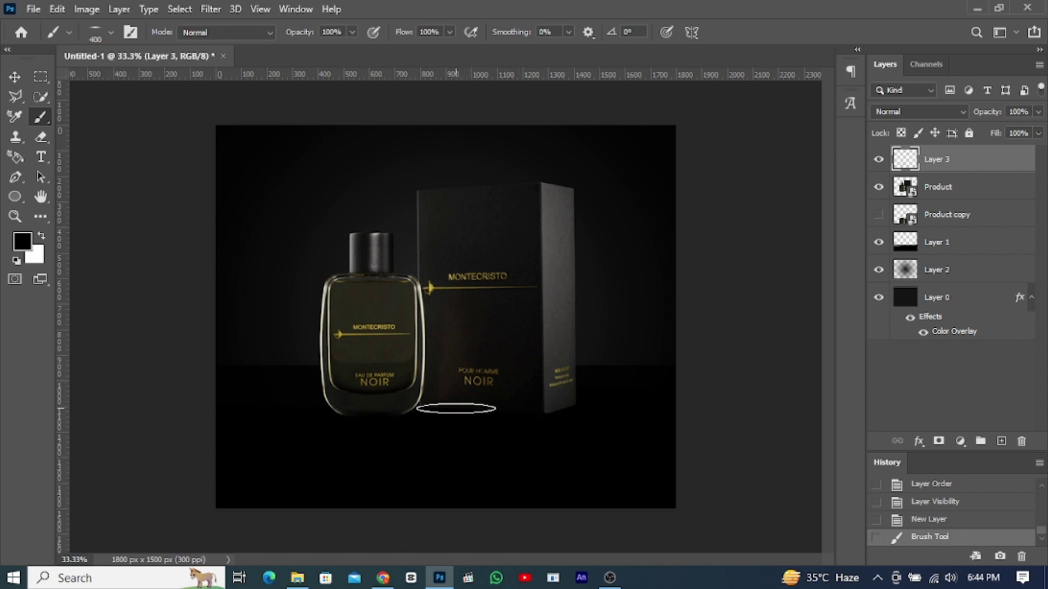
left_click(456, 408)
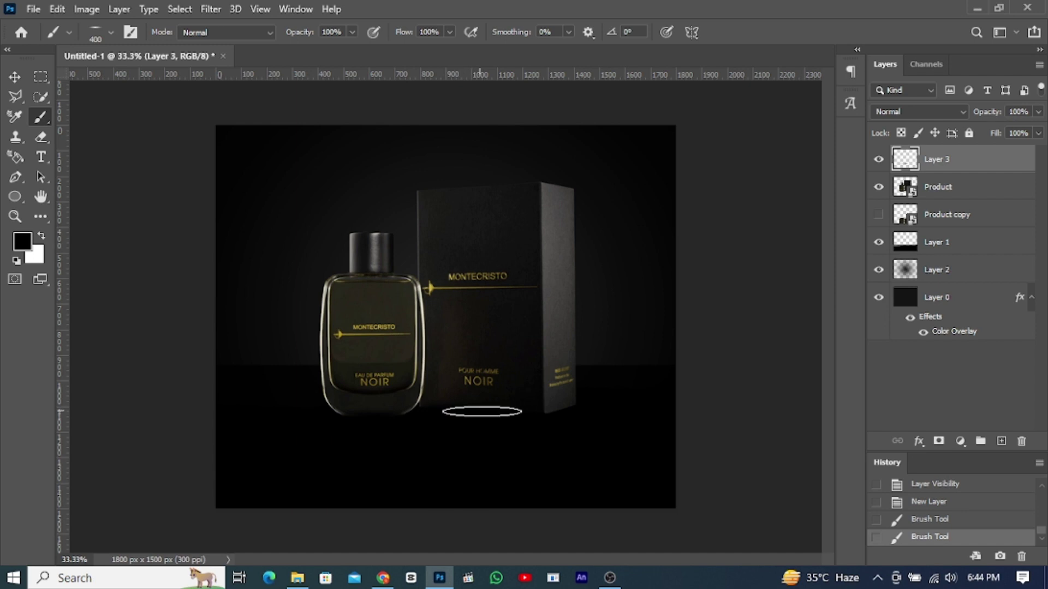
left_click(497, 414)
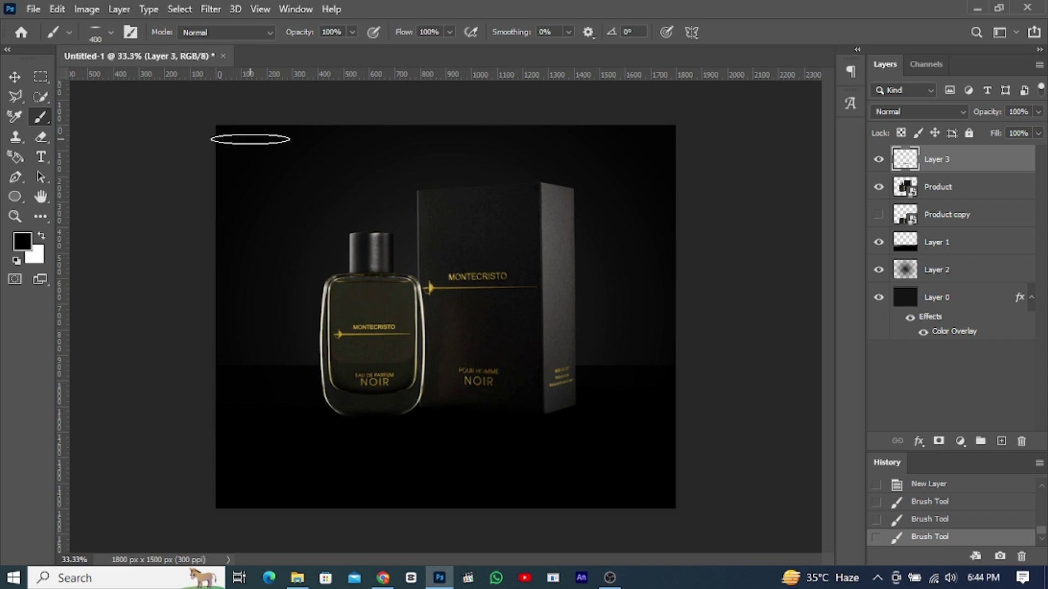
Step: Tilt the brush tip diagonally at size 250 and move Layer 3 lower in the stack
left_click(111, 34)
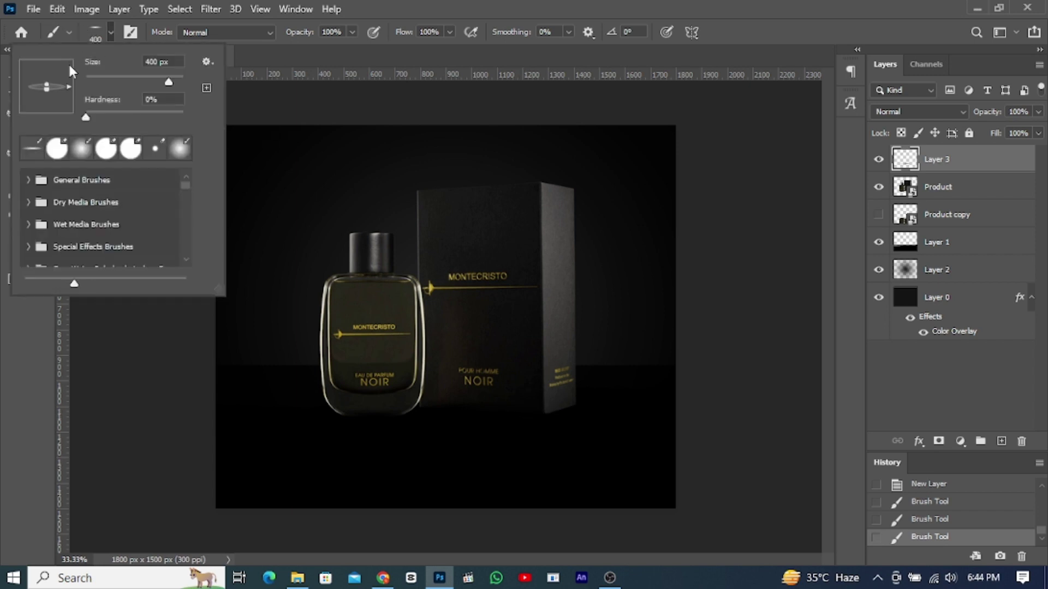
left_click(69, 67)
left_click(109, 32)
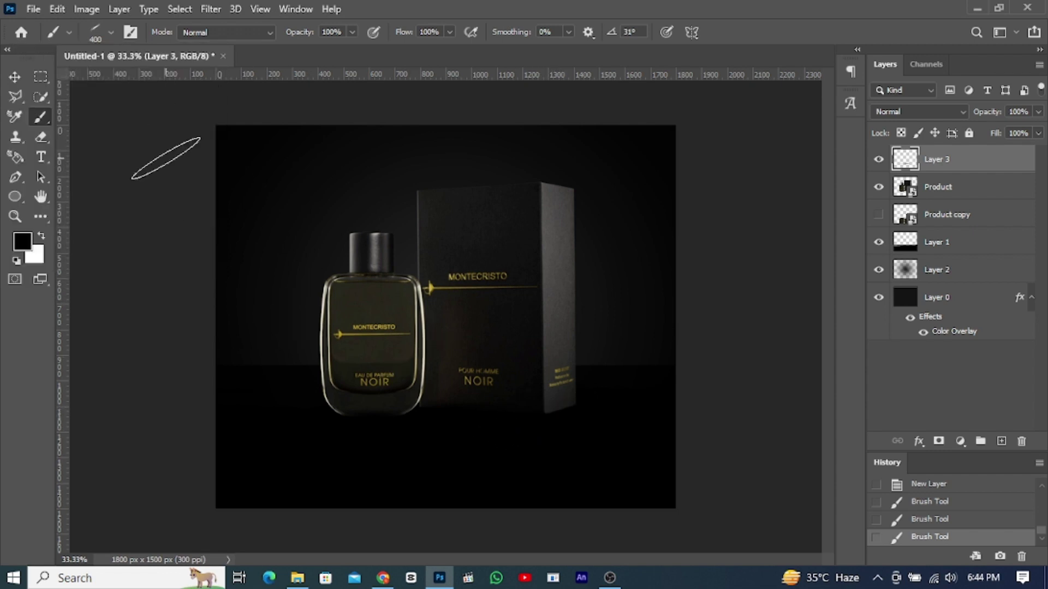
left_click(111, 32)
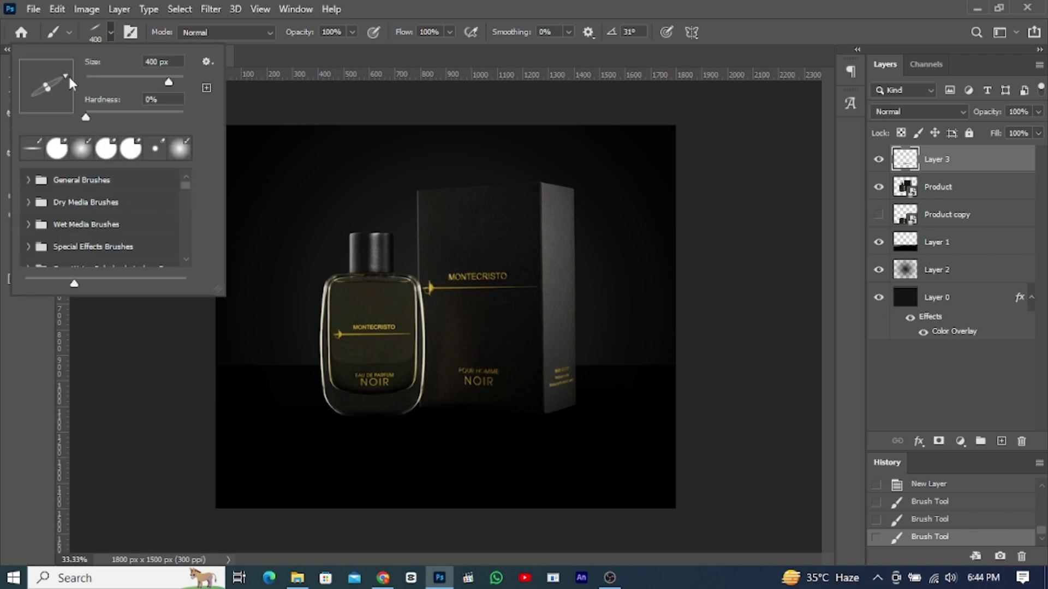
left_click_drag(69, 78, 70, 80)
left_click(110, 32)
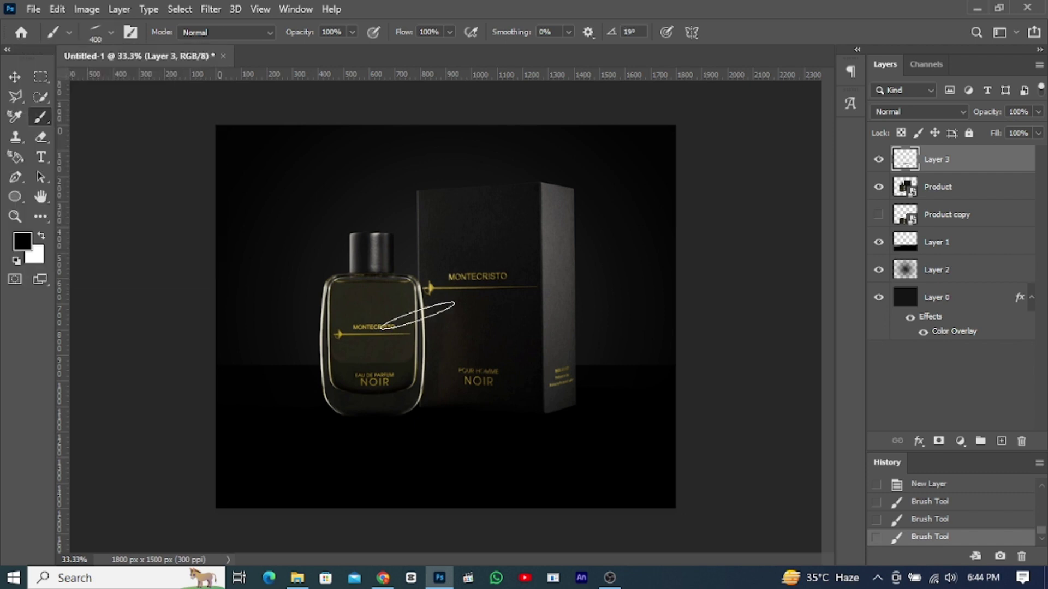
key("bracketleft")
key("bracketleft")
left_click_drag(943, 160, 940, 223)
Step: Place Layer 3 just above Product copy and make Product copy visible
double_click(940, 221)
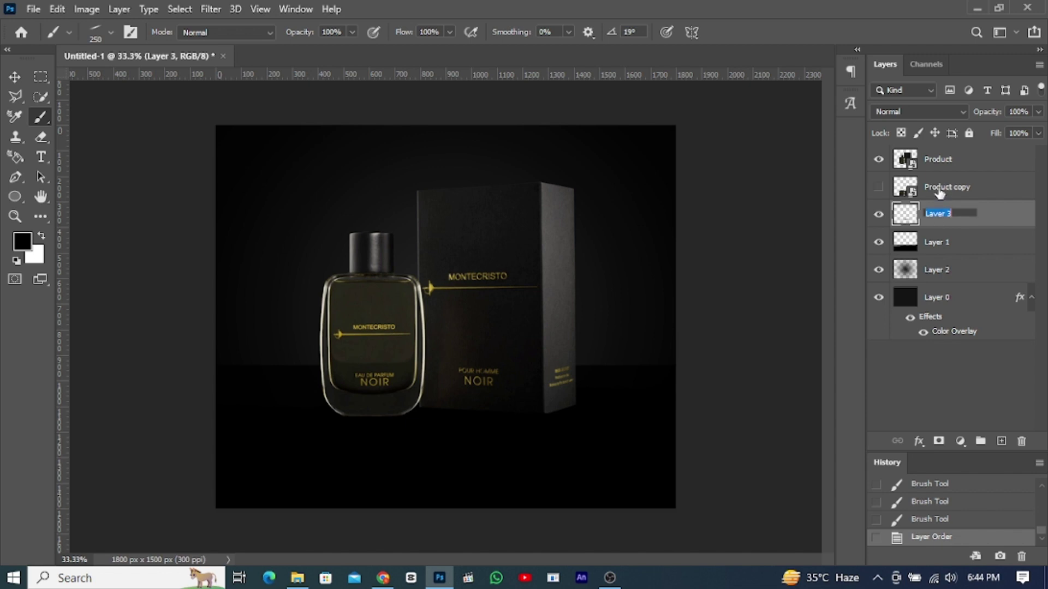
left_click(988, 218)
left_click_drag(988, 218, 961, 180)
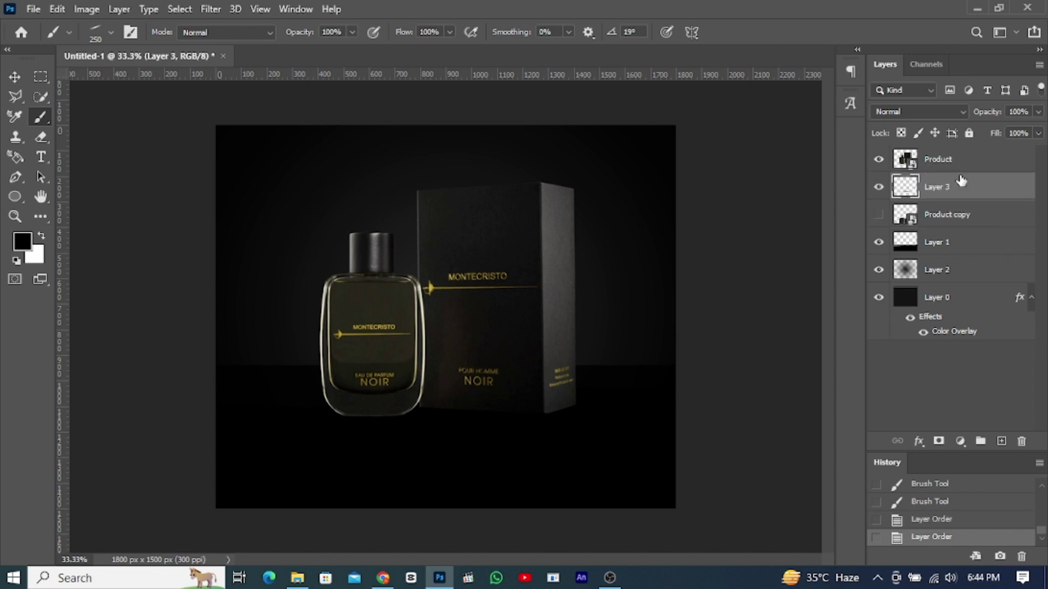
left_click(879, 215)
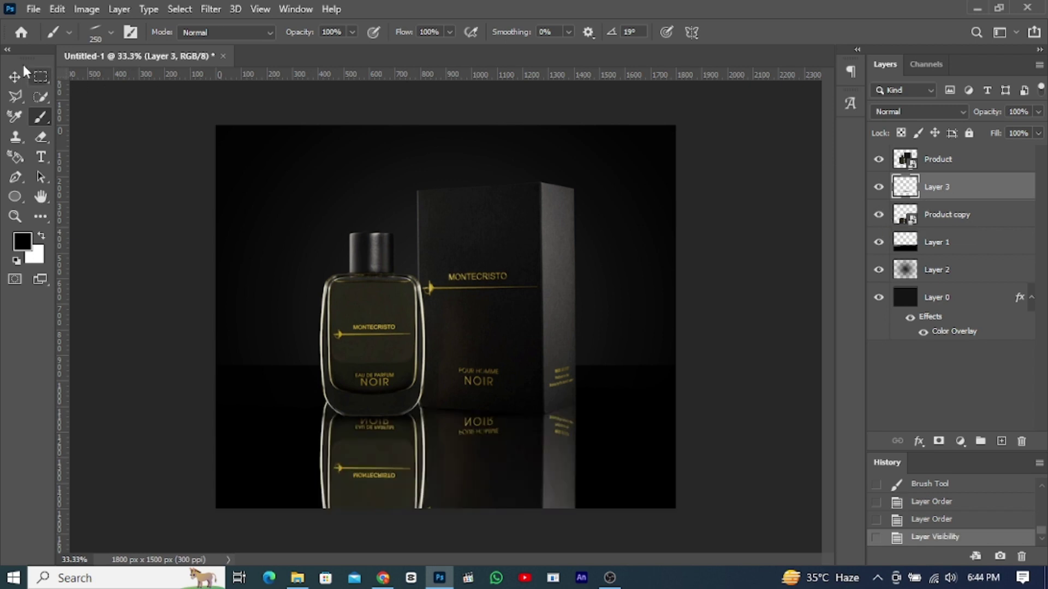
left_click(9, 76)
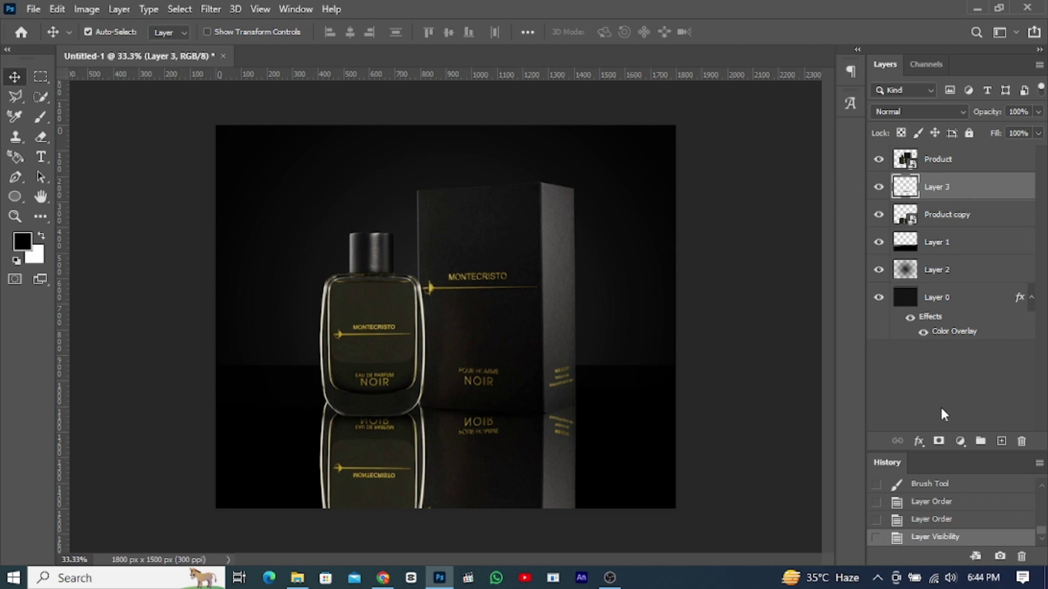
Step: Add an inverted mask to Product copy and ready a soft round brush of about 1100
left_click(938, 441)
key("ctrl+i")
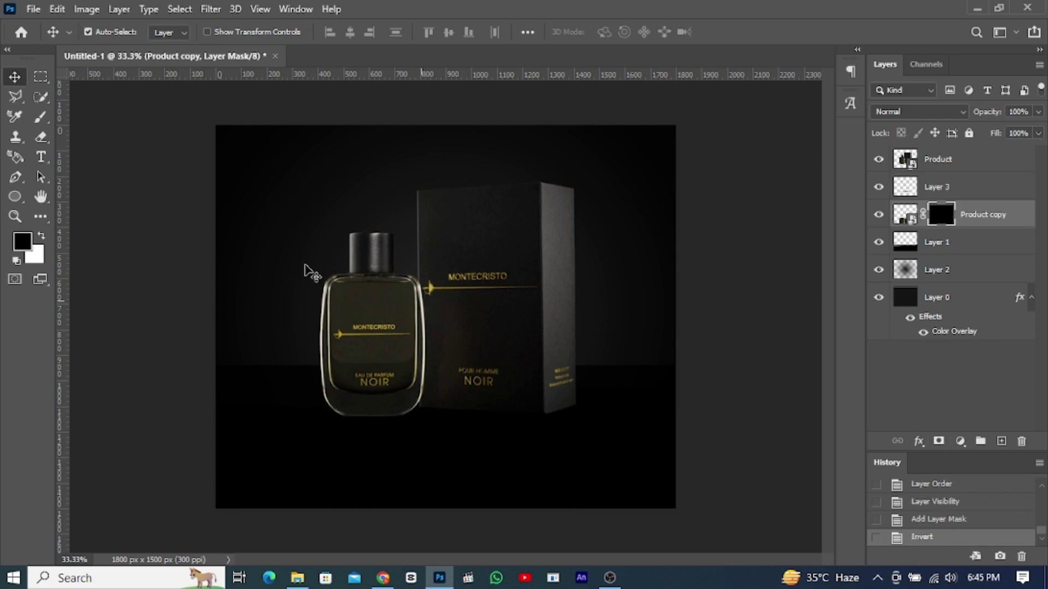
left_click(40, 116)
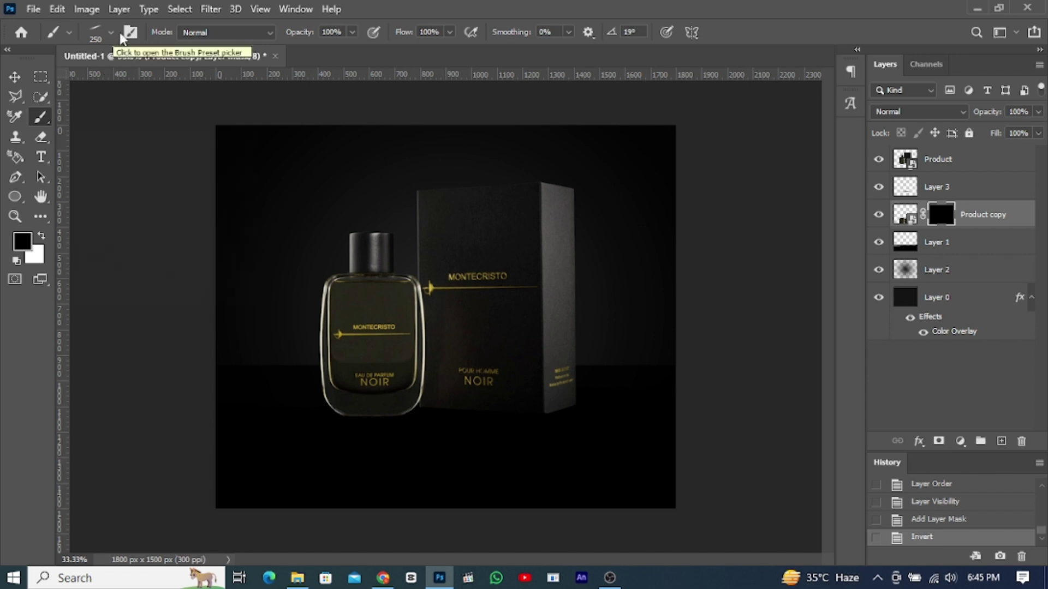
left_click(122, 37)
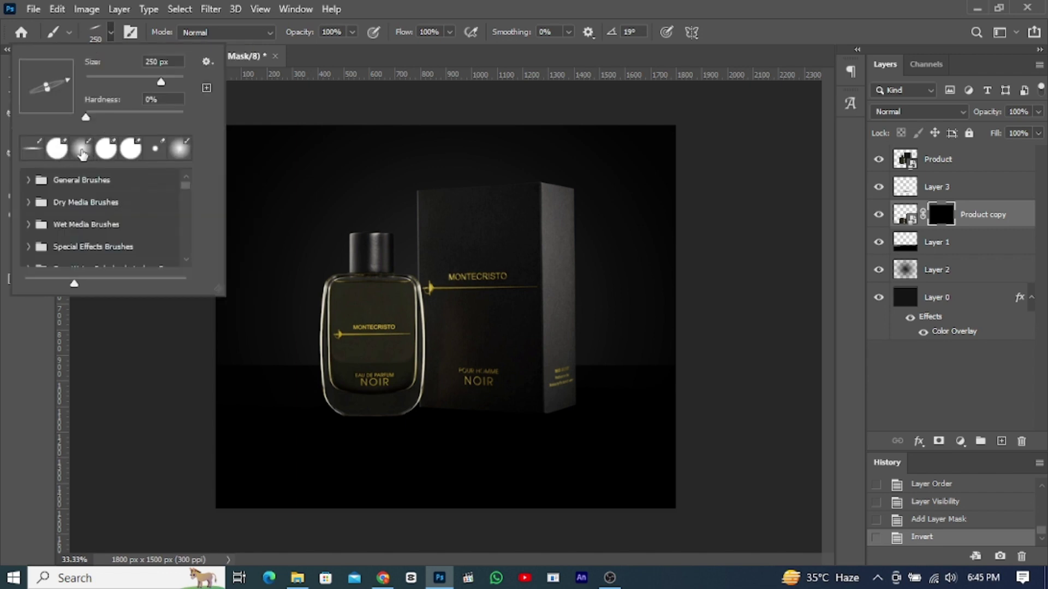
left_click(82, 153)
left_click(110, 32)
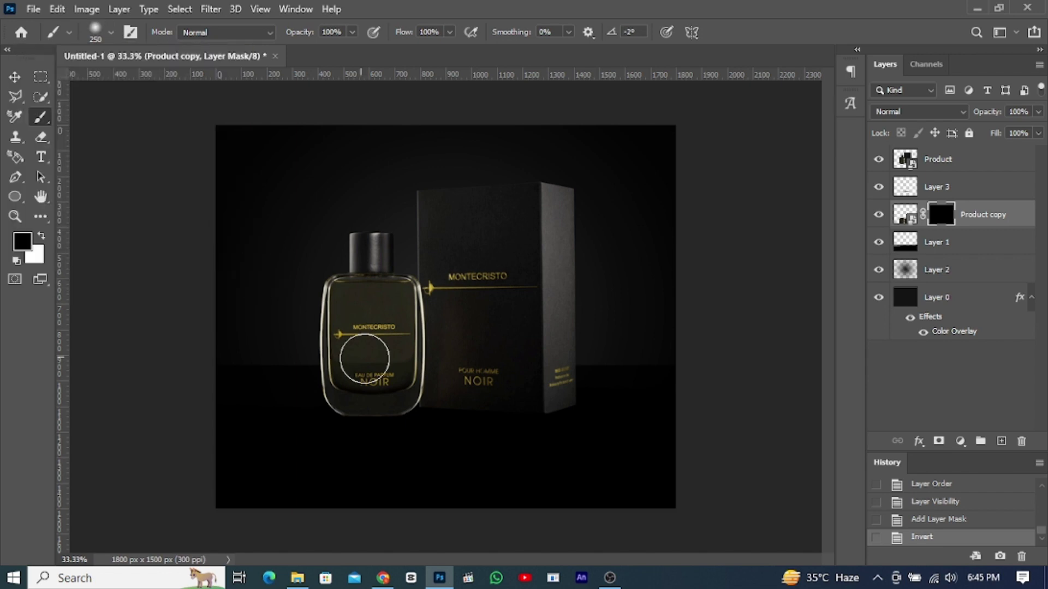
key("bracketright")
key("bracketright")
key("bracketright")
key("bracketright")
key("bracketright")
key("bracketright")
key("bracketright")
key("bracketright")
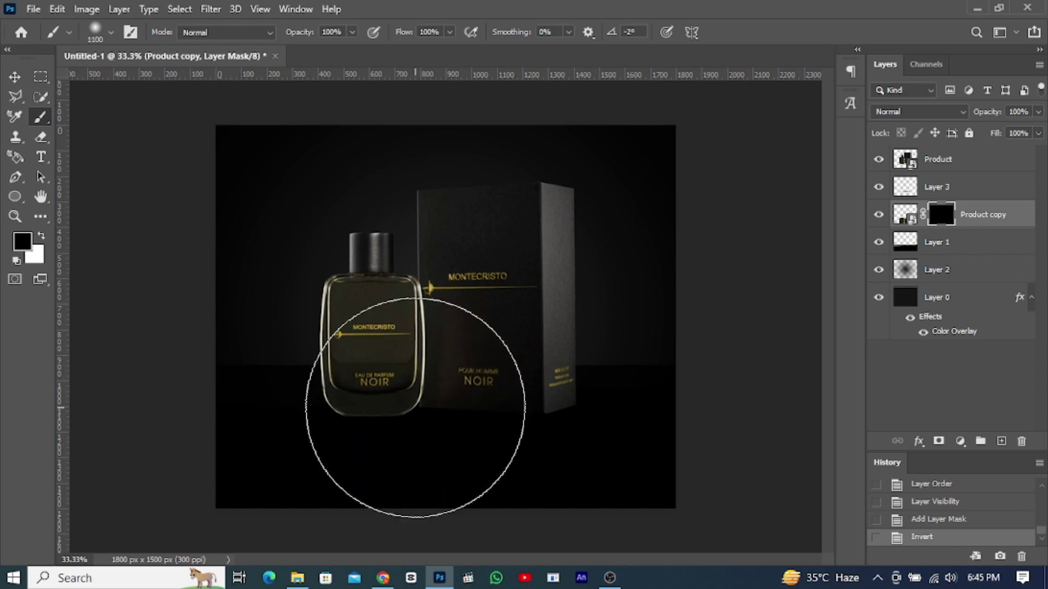
key("bracketright")
key("bracketright")
key("bracketright")
key("bracketright")
key("bracketright")
key("bracketright")
key("bracketright")
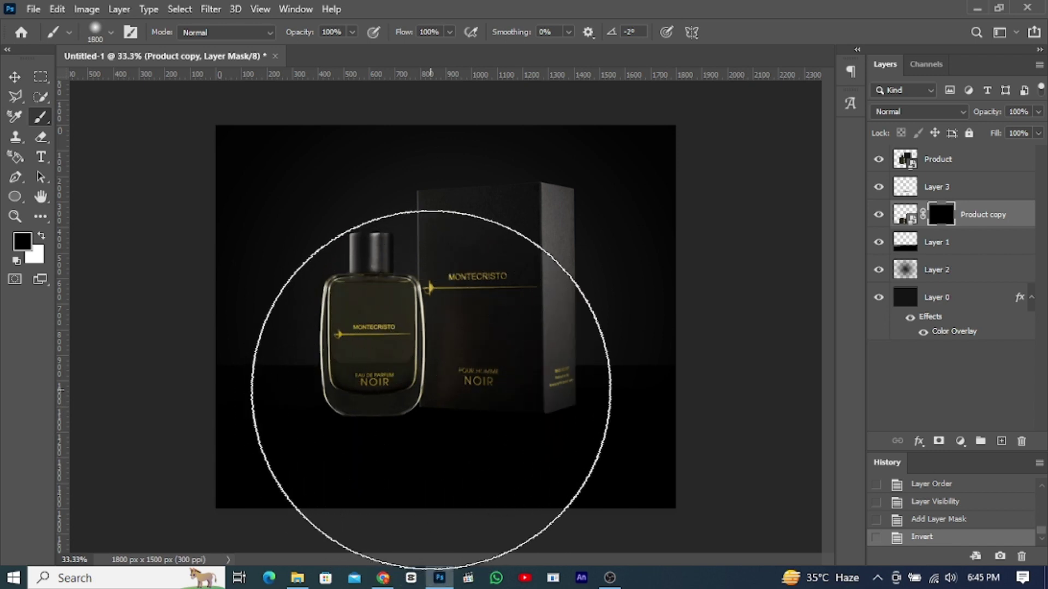
Step: Reveal the reflection with a soft white dab on the mask and set opacity to about 41%
left_click(431, 389)
key("ctrl+z")
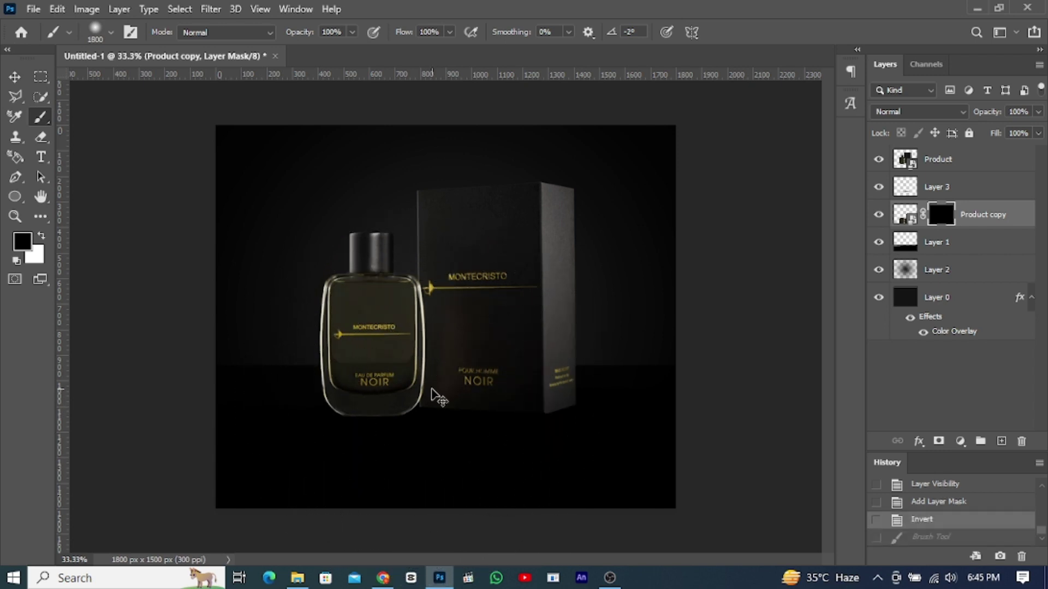
left_click(42, 237)
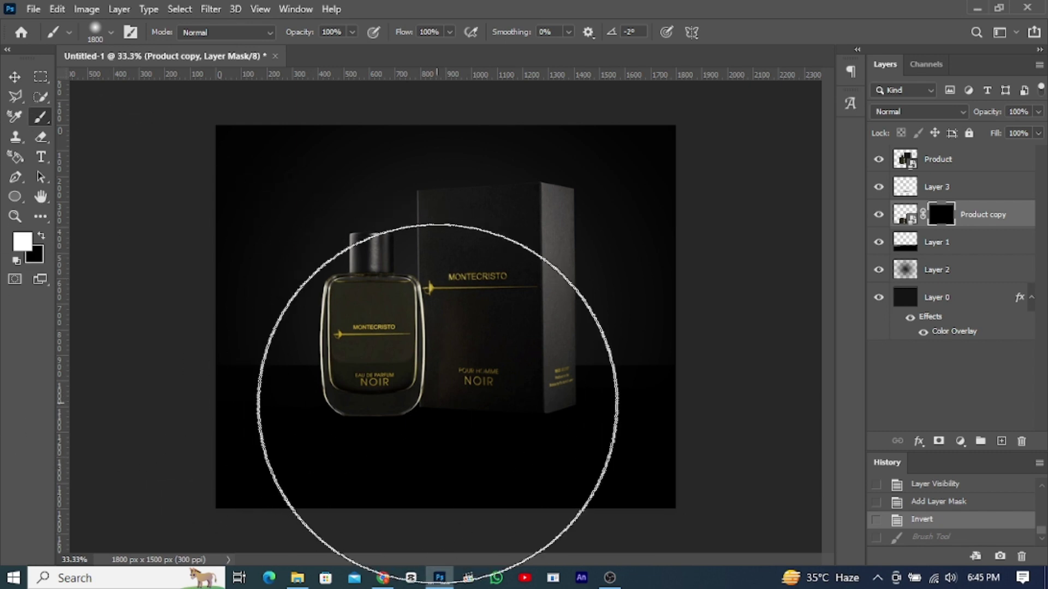
left_click(449, 402)
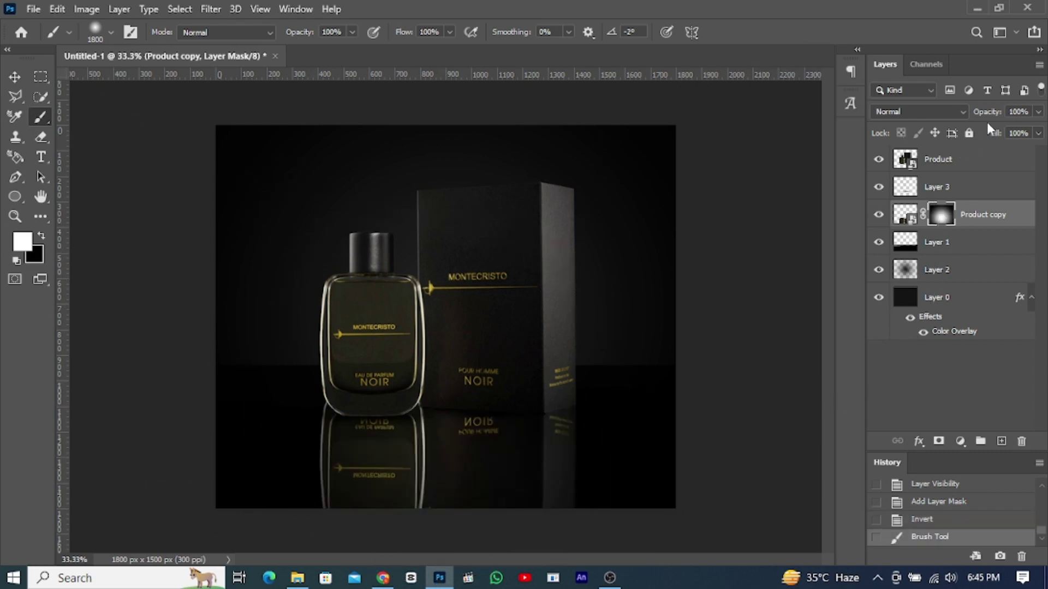
left_click_drag(991, 117, 946, 112)
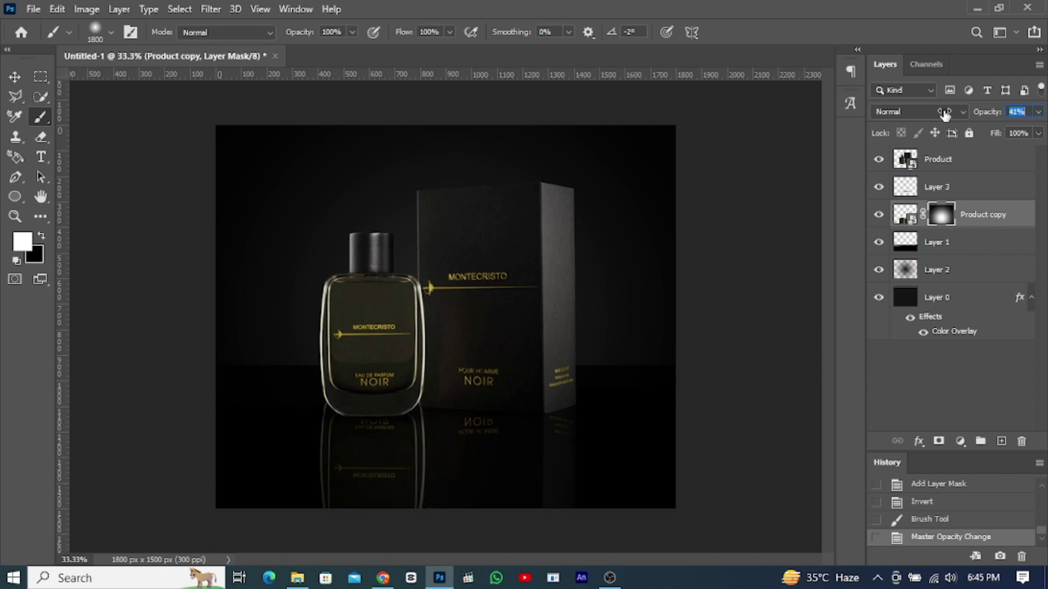
Step: Lower the Product copy reflection to 32% opacity and move it down beneath the bottle and box
left_click_drag(945, 113, 935, 117)
left_click(15, 76)
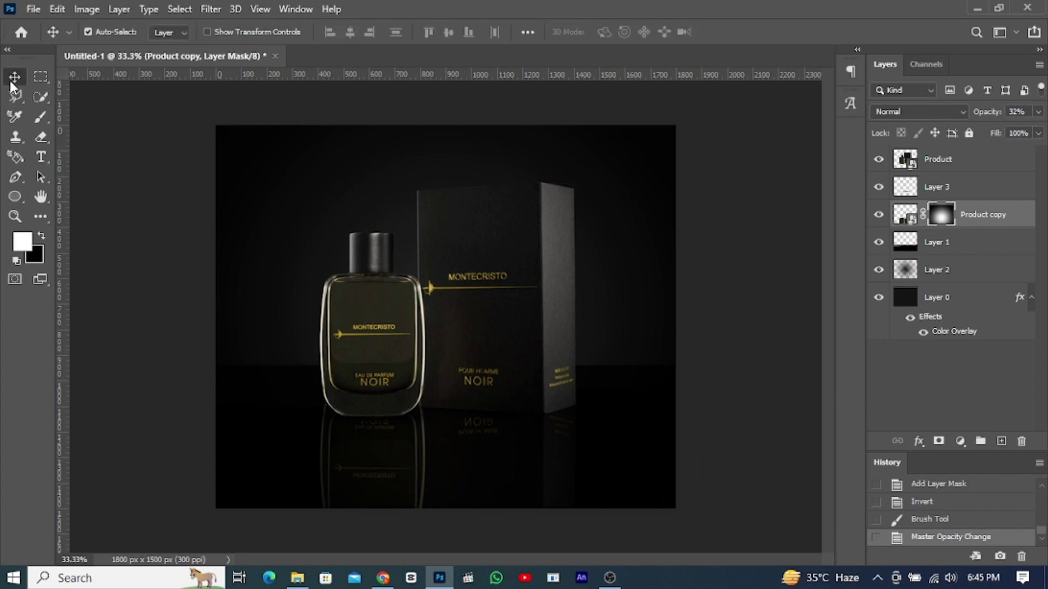
key("ctrl+t")
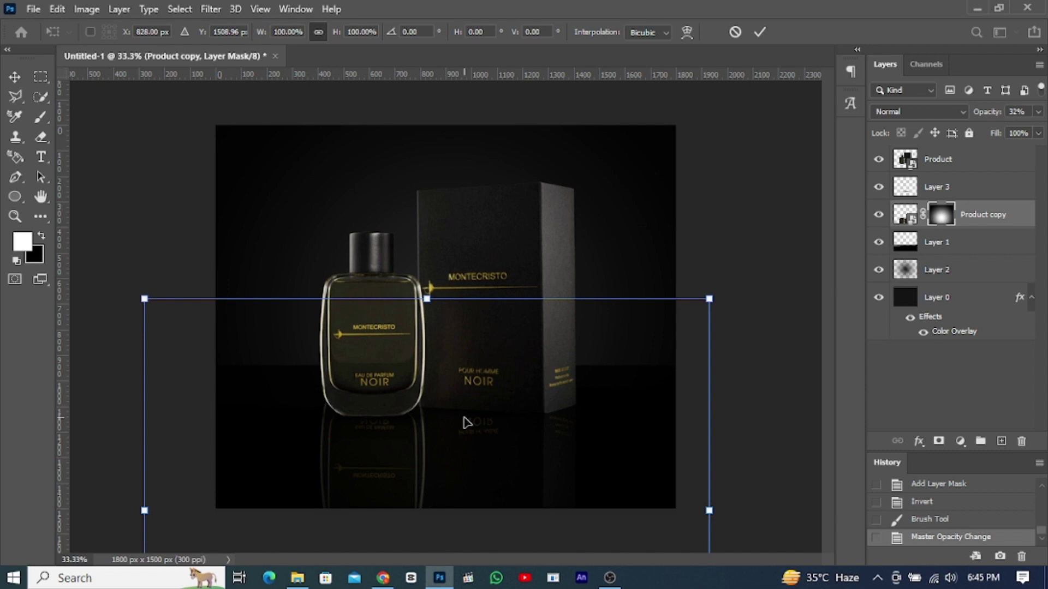
left_click_drag(468, 433, 466, 454)
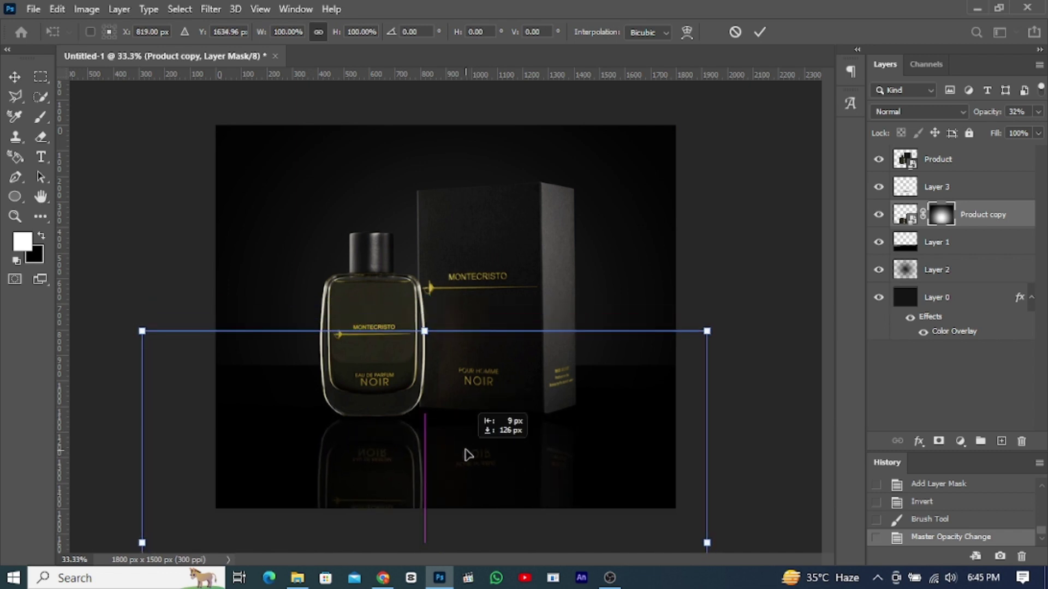
key("Return")
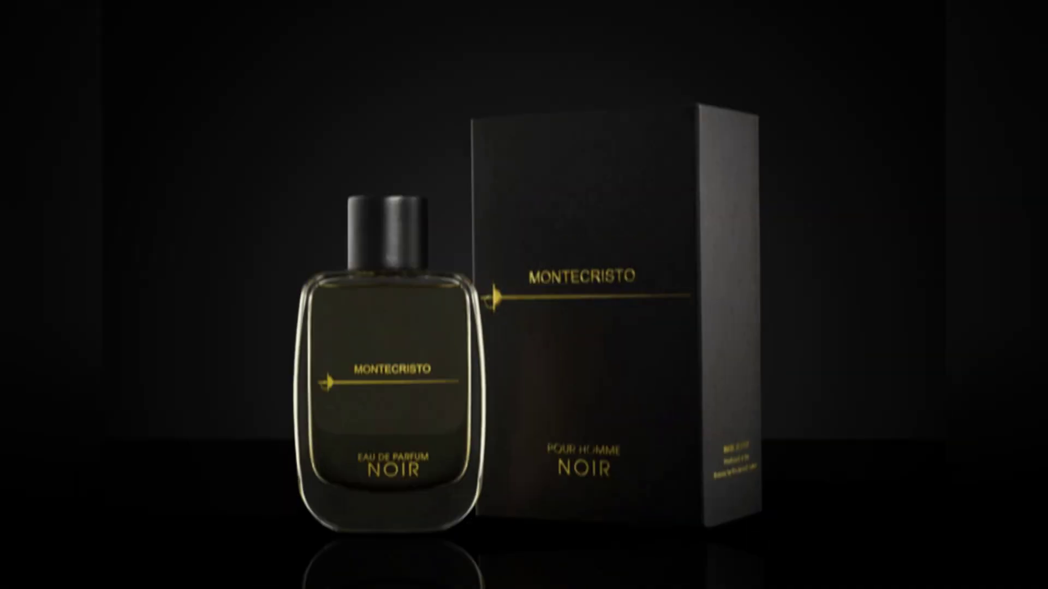